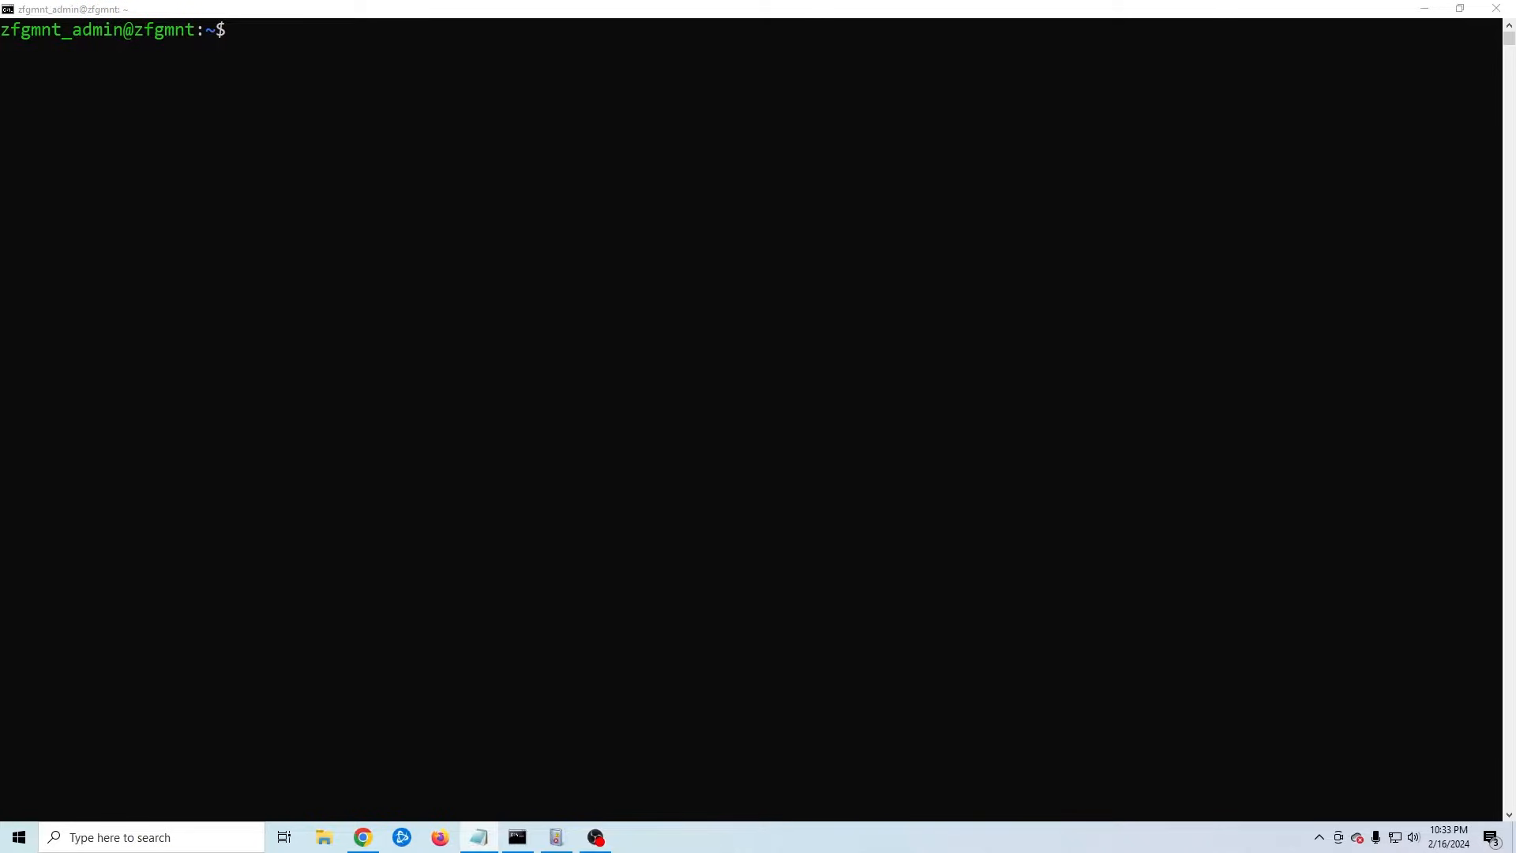
List disk usage with df -h and highlight the root volume row.
{"action": "left_click", "coordinate": [891, 608]}
{"action": "type", "text": "df -h"}
{"action": "key", "text": "Return"}
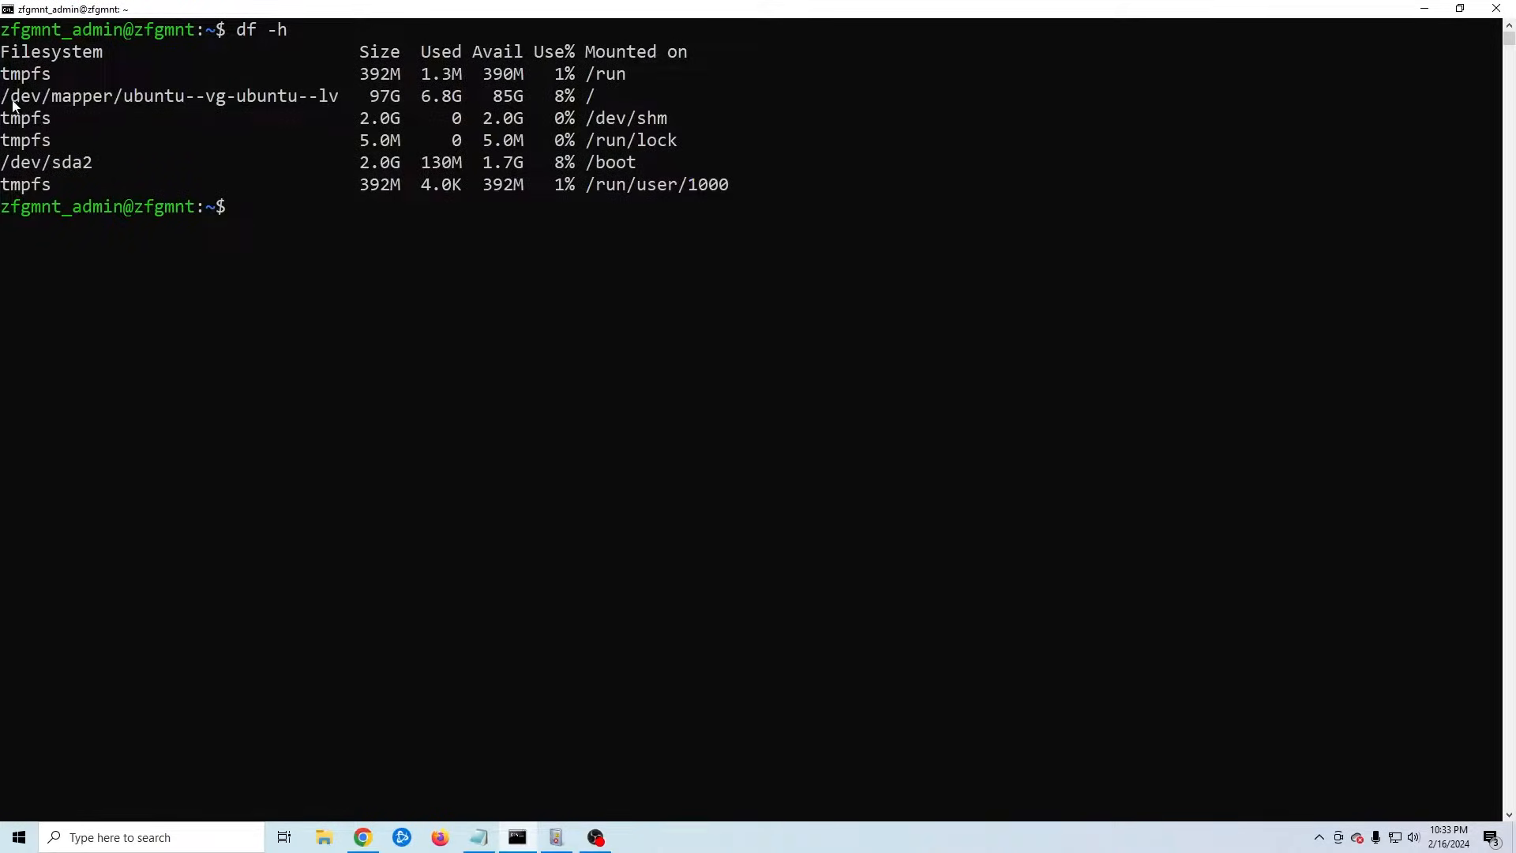
{"action": "left_click_drag", "start_coordinate": [5, 98], "coordinate": [601, 101]}
{"action": "left_click", "coordinate": [507, 234]}
{"action": "key", "text": "Escape"}
{"action": "type", "text": "lsblk"}
List block devices with lsblk and highlight the unpartitioned 3T disk sdb.
{"action": "key", "text": "Return"}
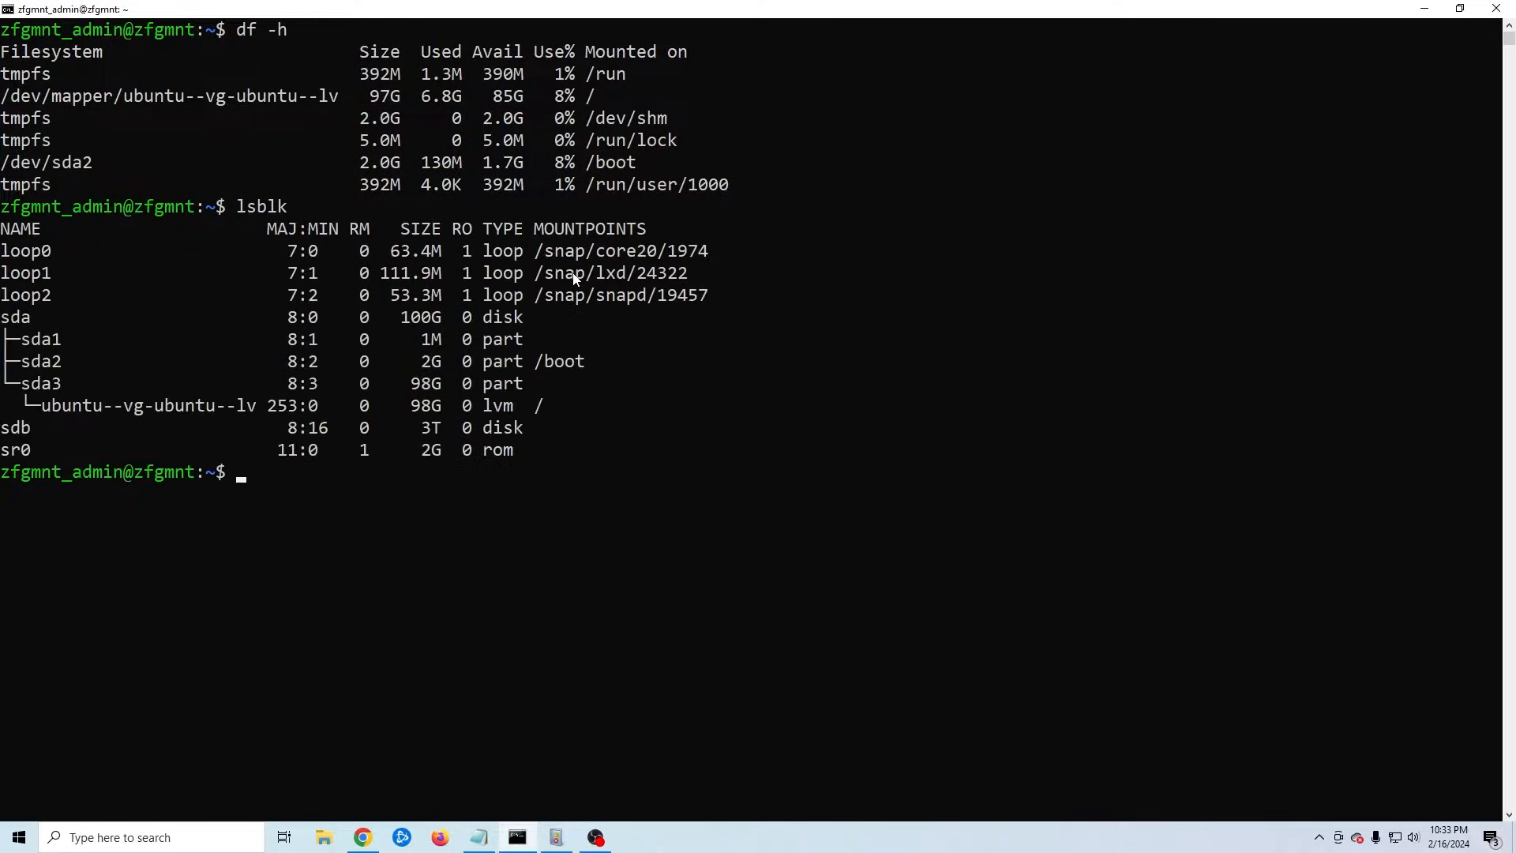
{"action": "left_click_drag", "start_coordinate": [5, 427], "coordinate": [526, 446]}
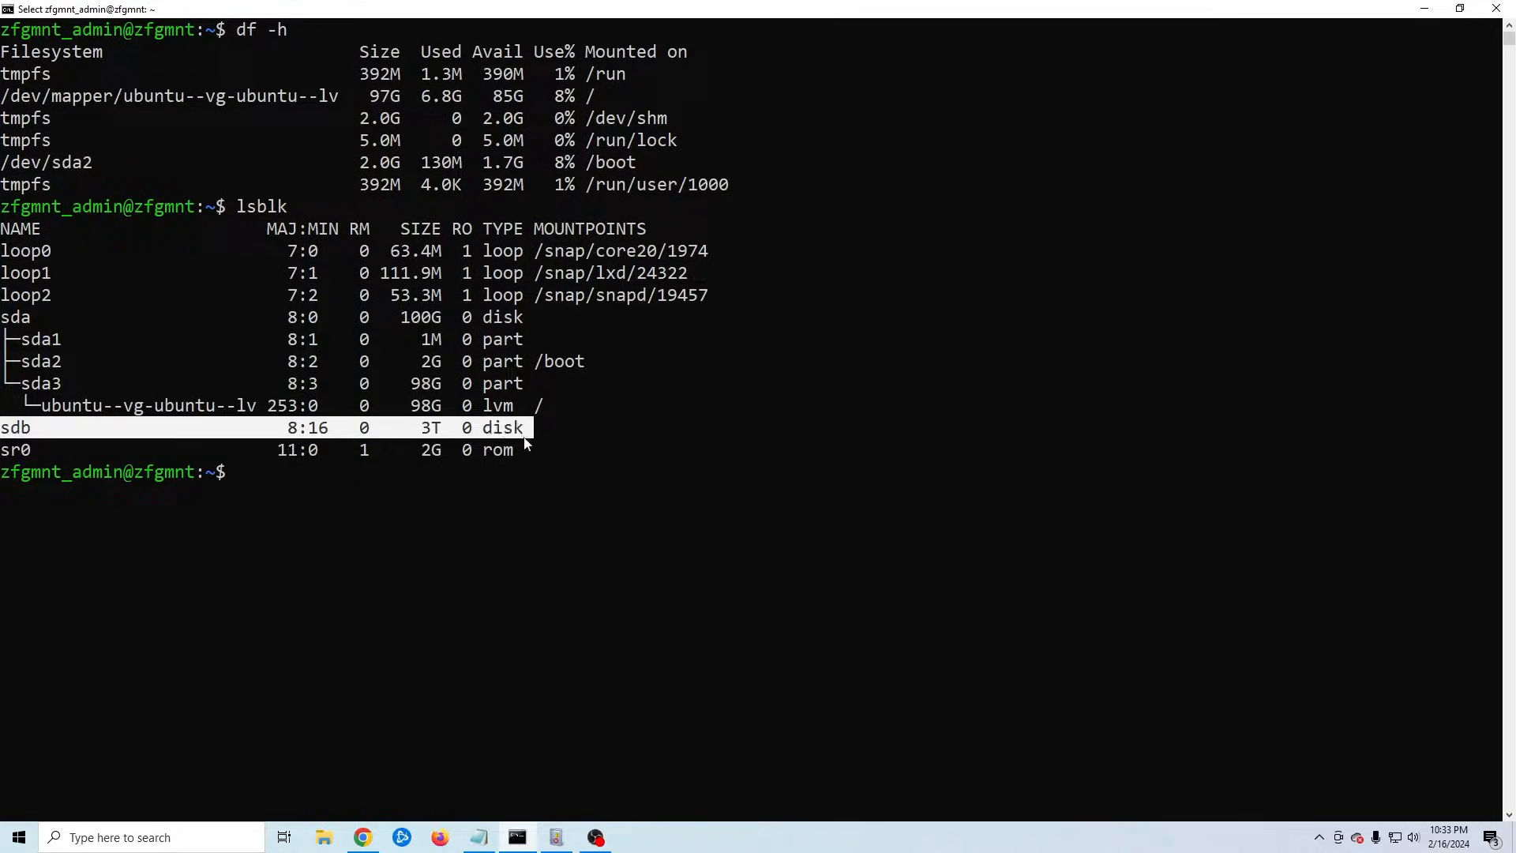
{"action": "left_click", "coordinate": [530, 480]}
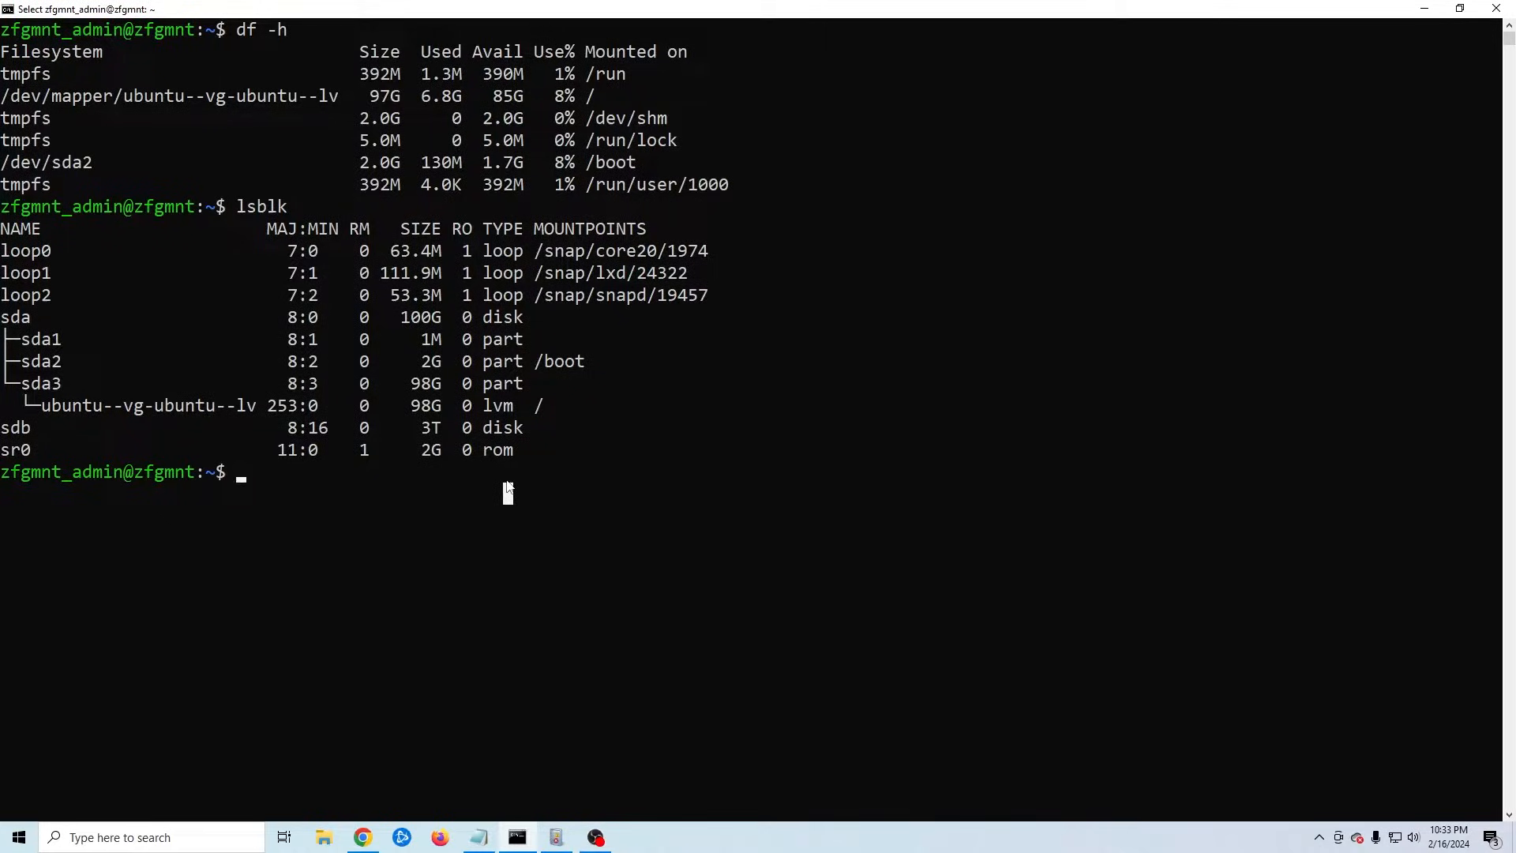
{"action": "type", "text": "sudo gdisk /."}
Launch sudo gdisk on /dev/sdb, which finds no partition table.
{"action": "key", "text": "BackSpace"}
{"action": "type", "text": "dev/sdb"}
{"action": "key", "text": "Return"}
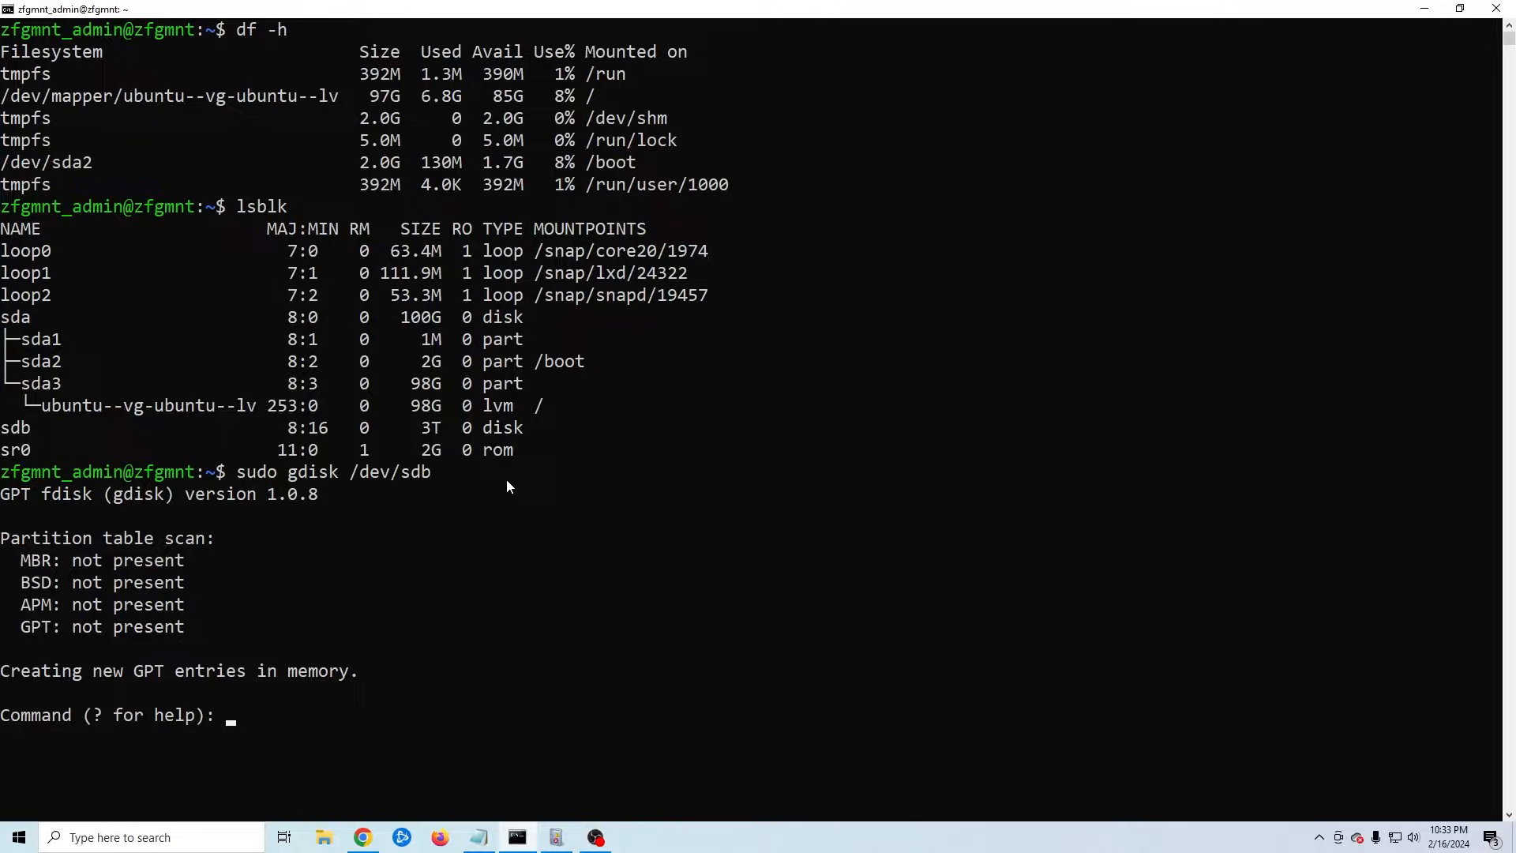
{"action": "type", "text": "n"}
Create one default full-disk Linux filesystem partition and write the new GPT table.
{"action": "key", "text": "Return"}
{"action": "key", "text": "Return"}
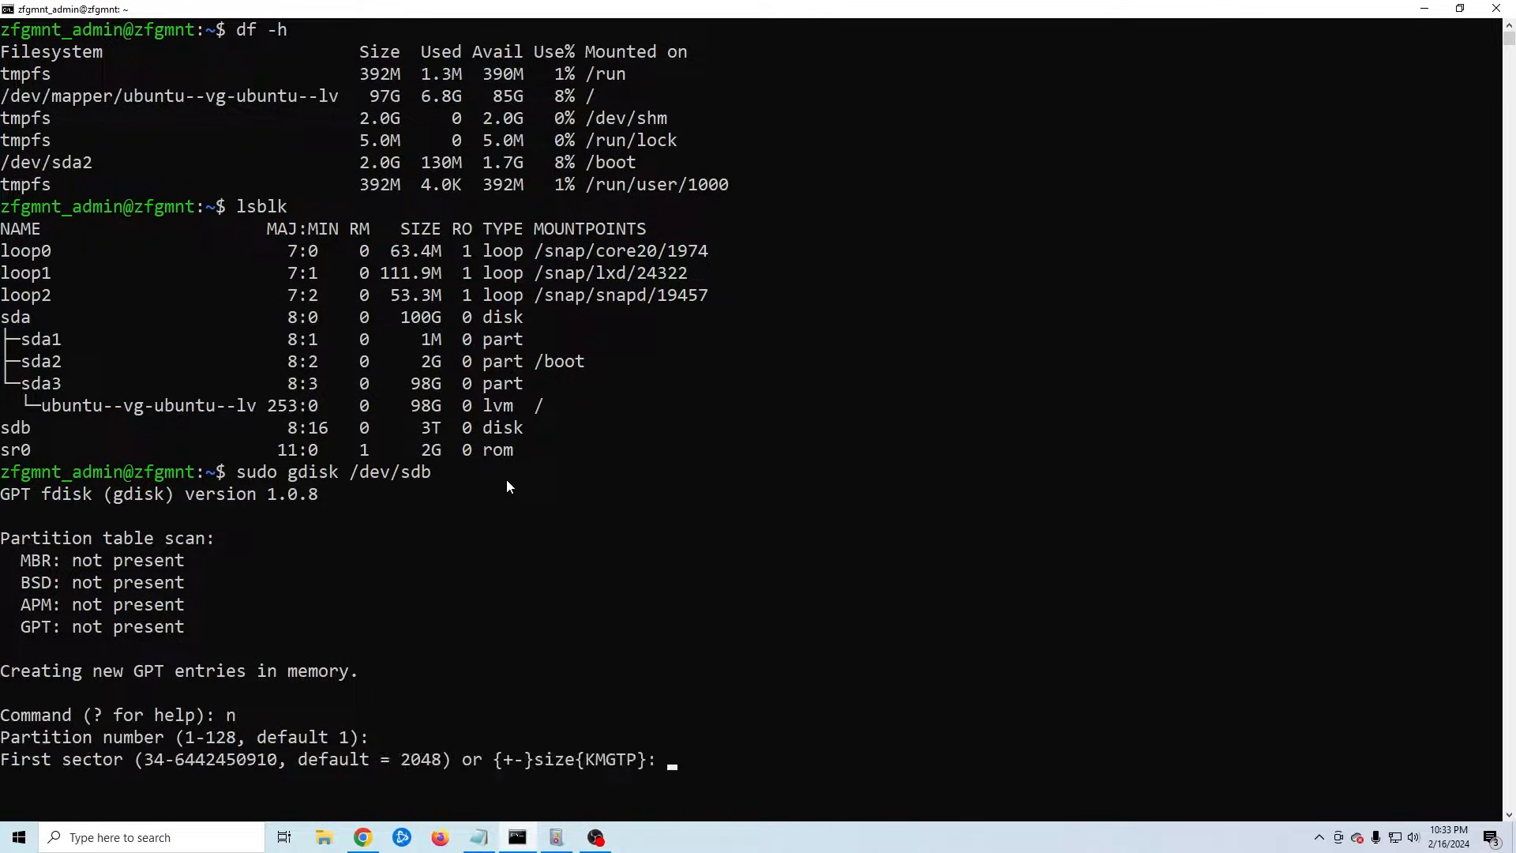
{"action": "key", "text": "Return"}
{"action": "key", "text": "Return"}
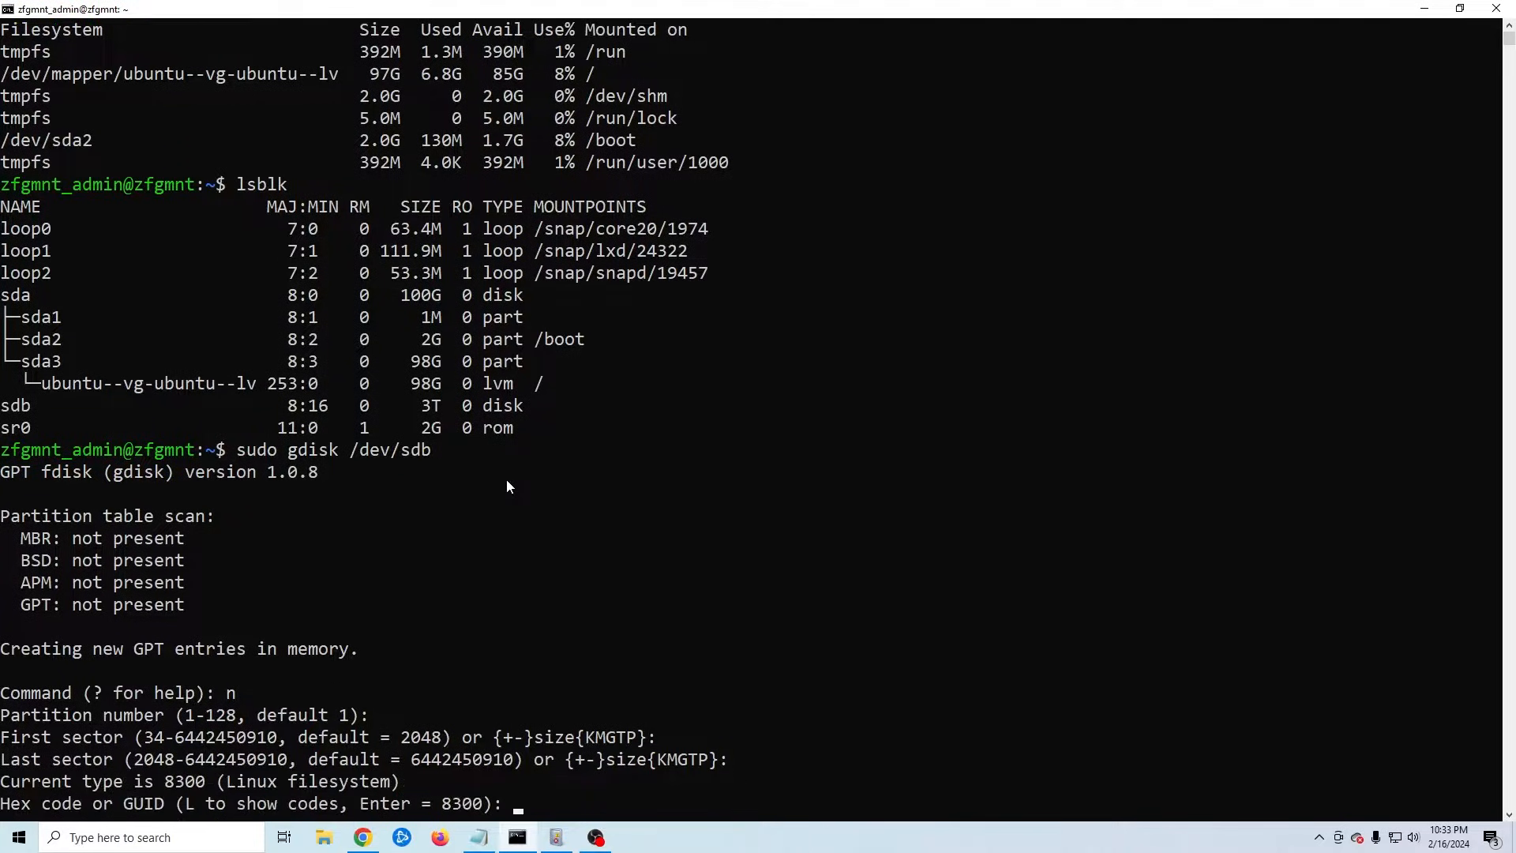
{"action": "key", "text": "Return"}
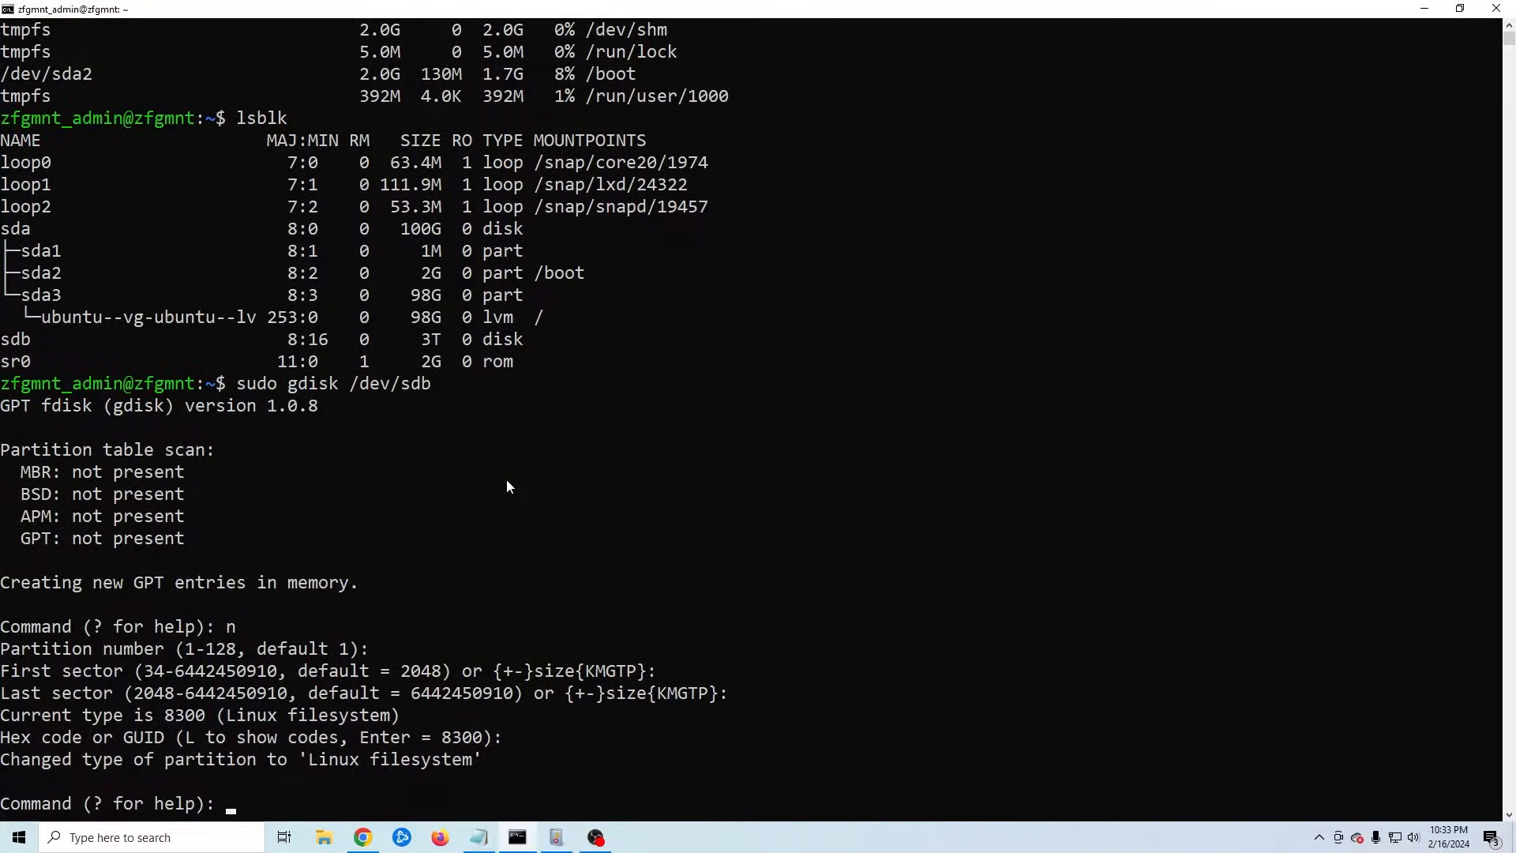
{"action": "type", "text": "w"}
{"action": "key", "text": "Return"}
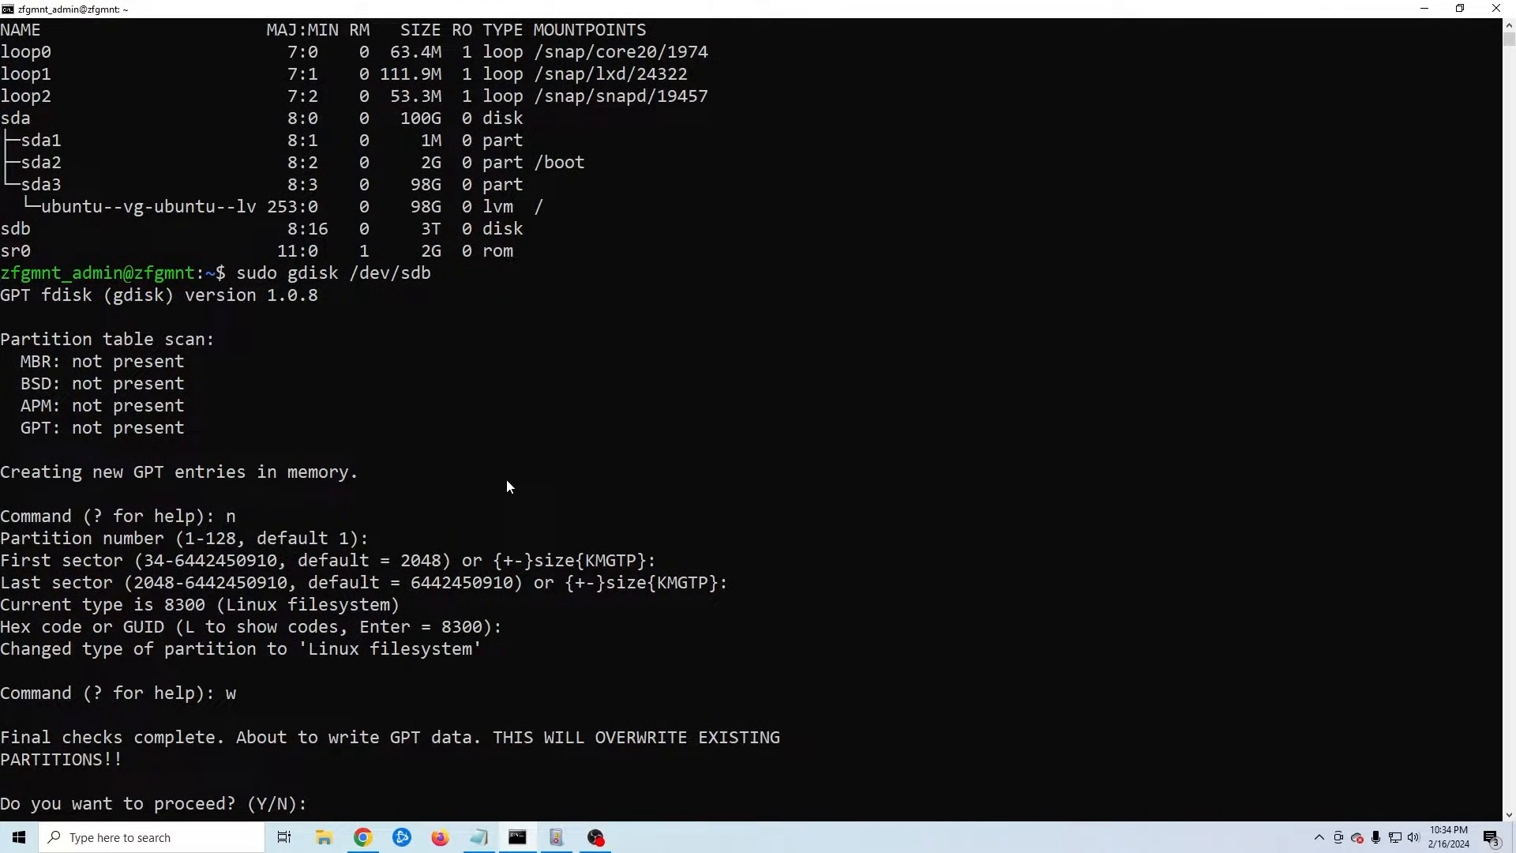
{"action": "type", "text": "y"}
{"action": "key", "text": "Return"}
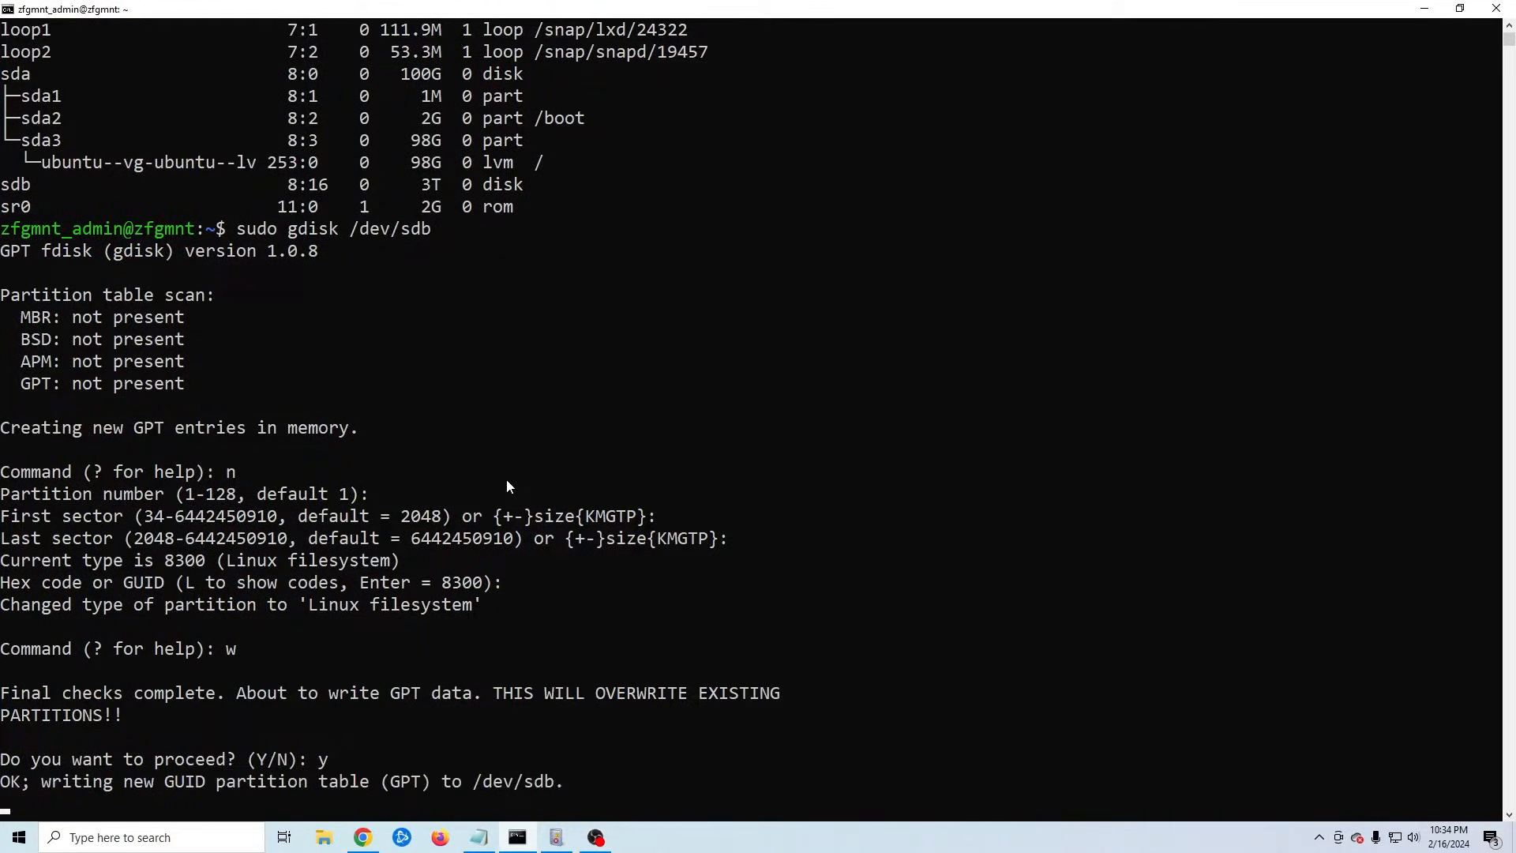
{"action": "type", "text": "df "}
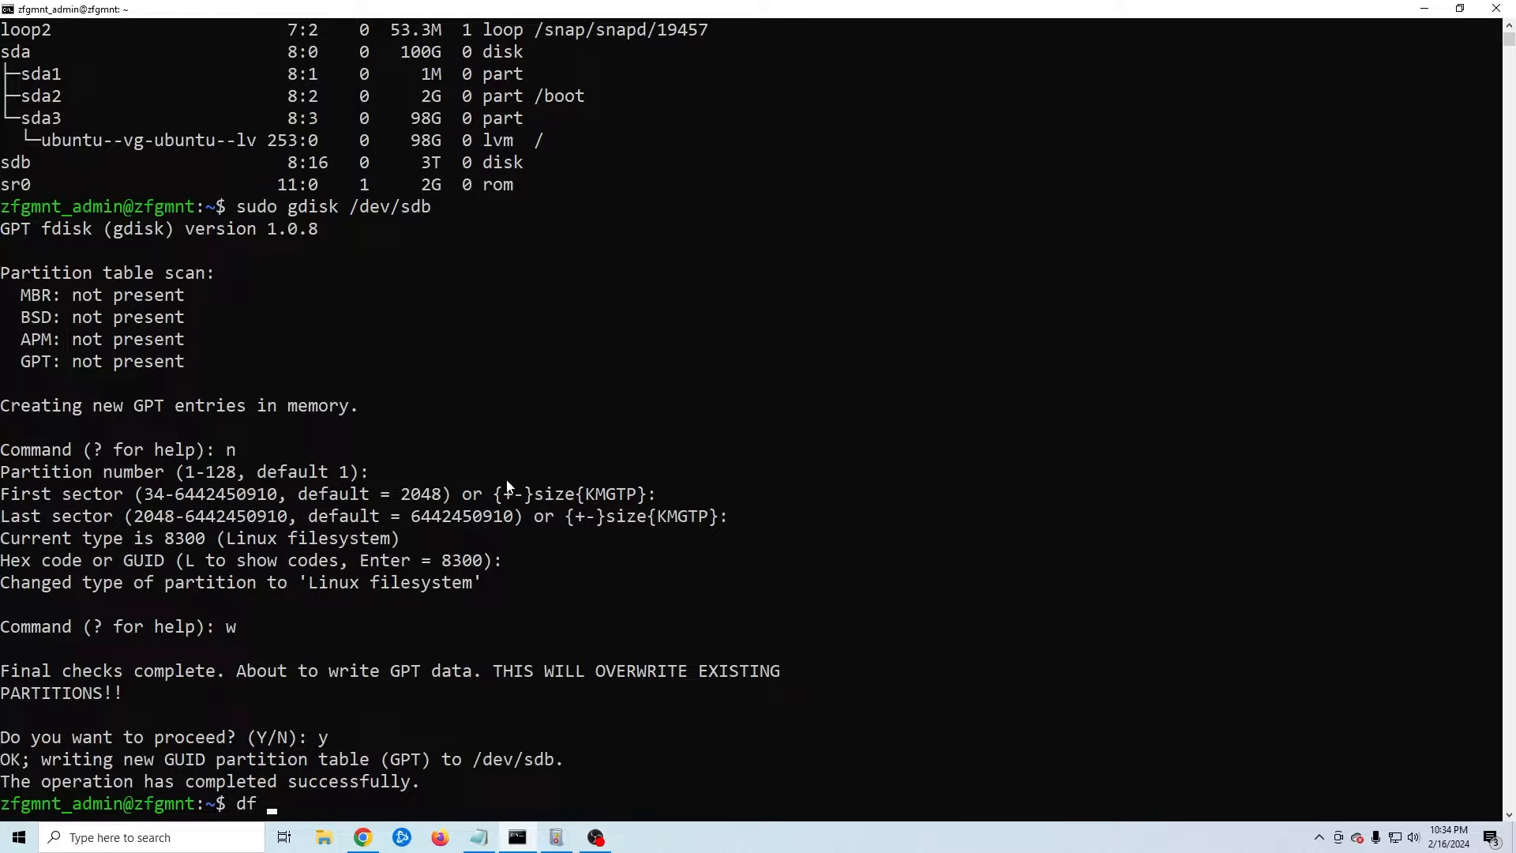
{"action": "type", "text": "-h"}
Re-run df -h and lsblk and highlight the new 3T partition sdb1 under sdb.
{"action": "key", "text": "Return"}
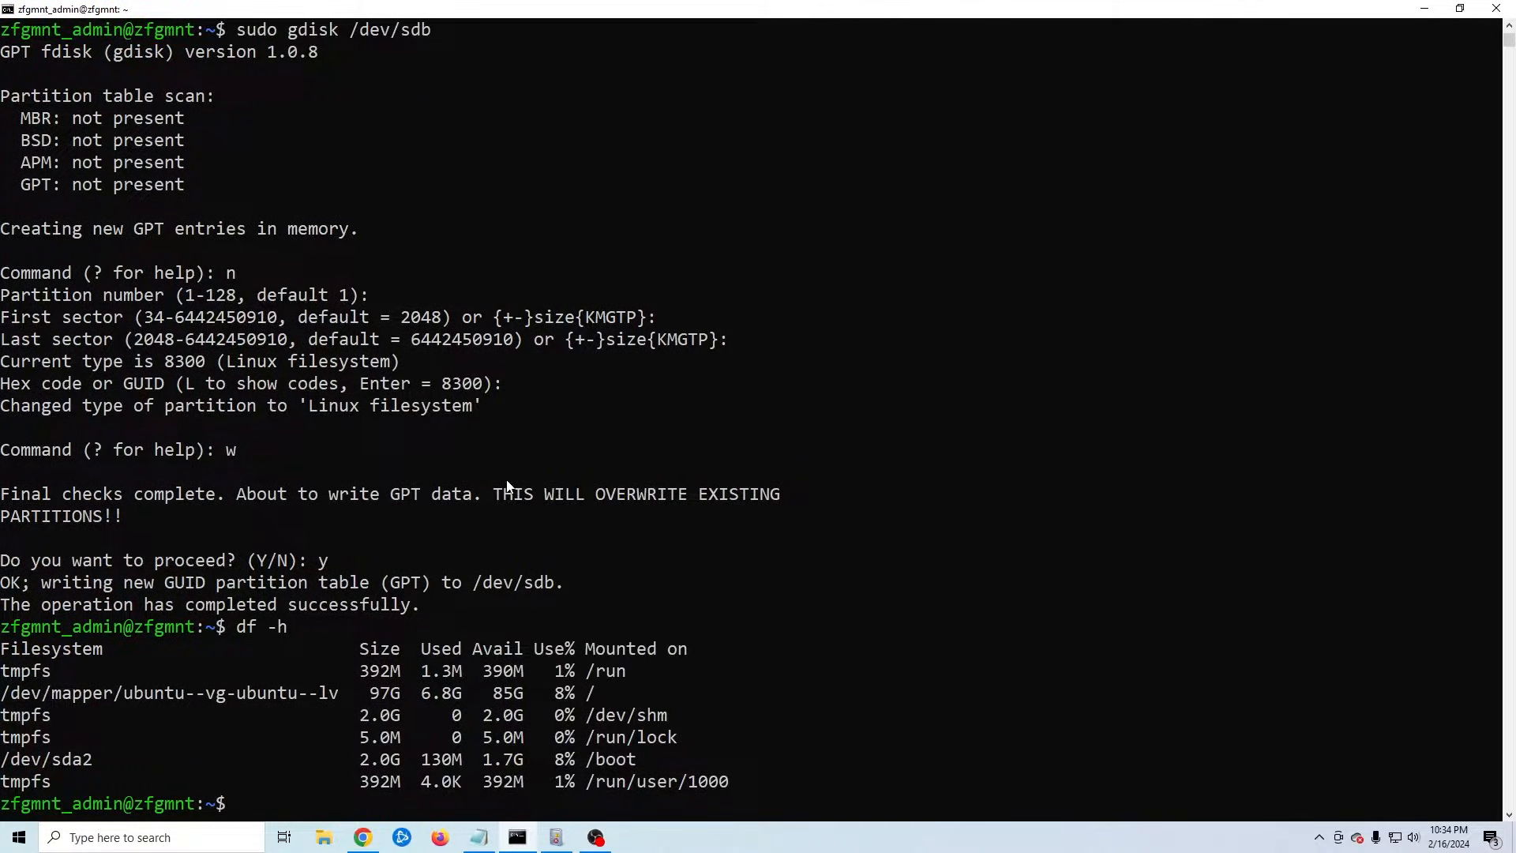
{"action": "type", "text": "lsblk"}
{"action": "key", "text": "Return"}
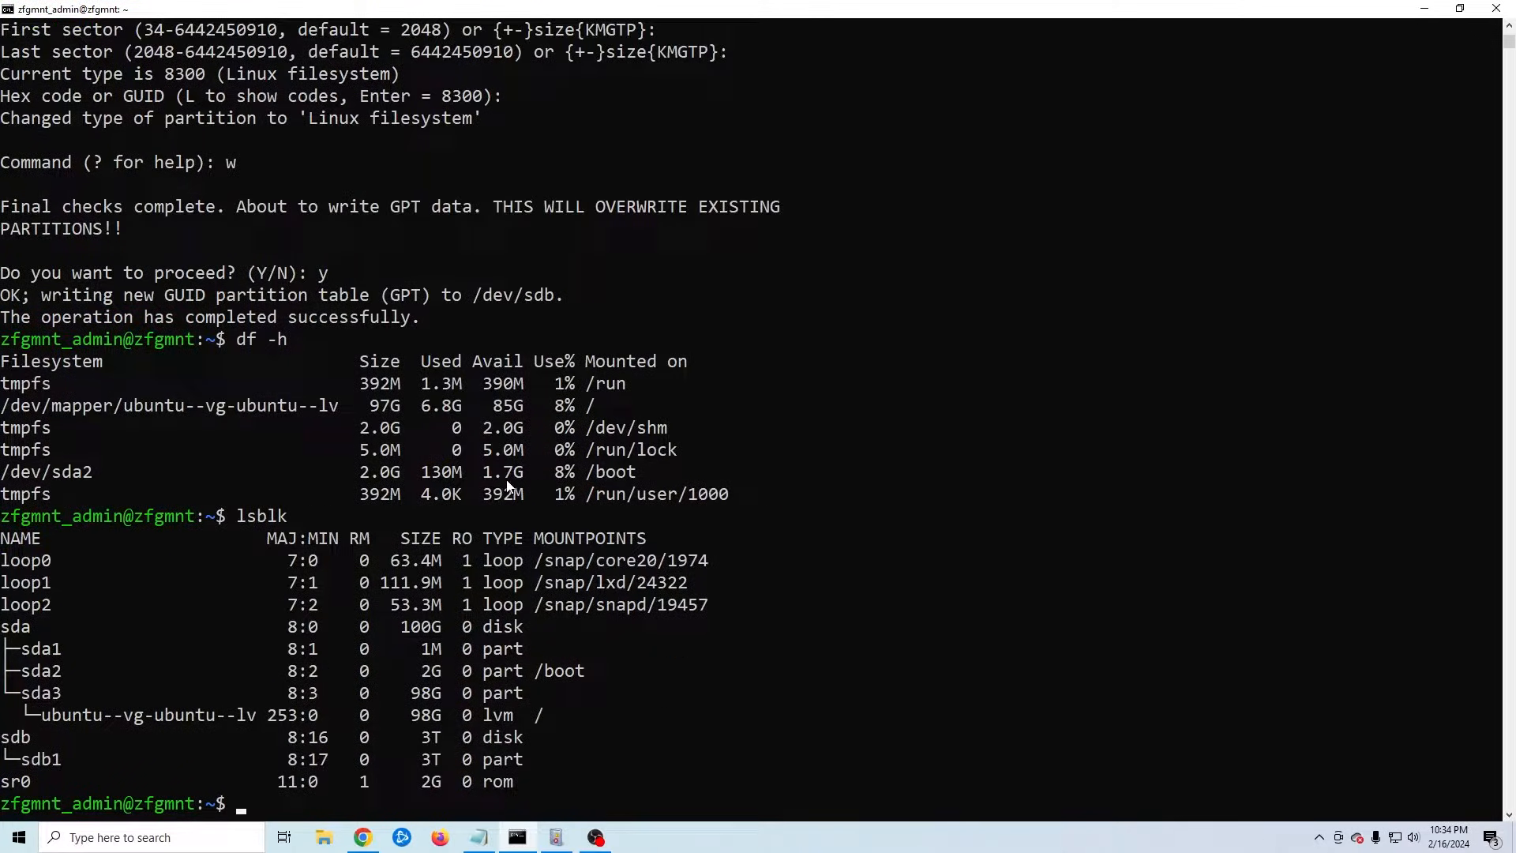
{"action": "left_click_drag", "start_coordinate": [22, 759], "coordinate": [521, 763]}
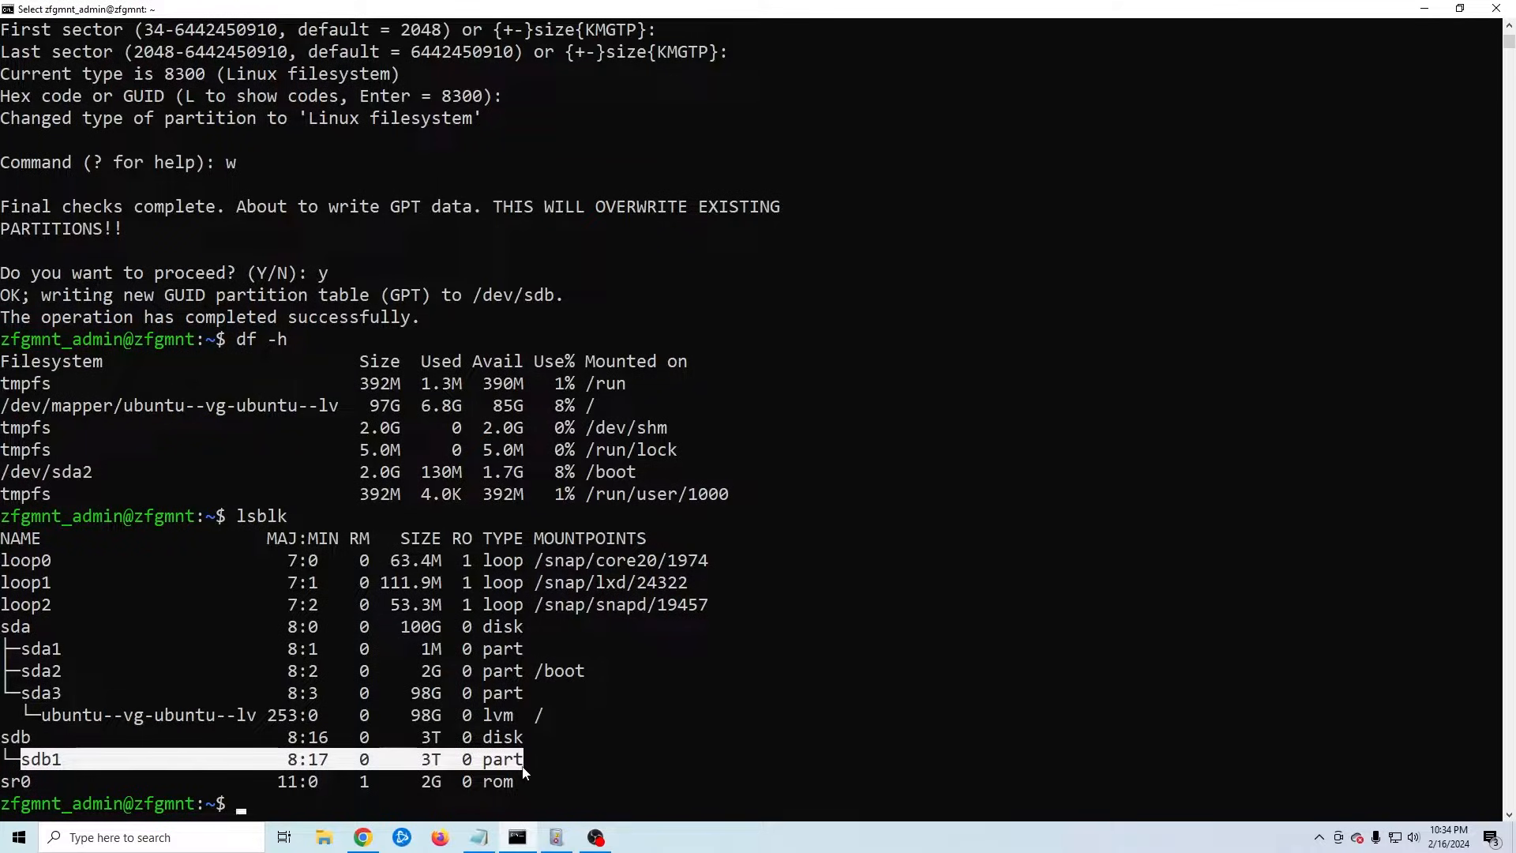
{"action": "right_click", "coordinate": [285, 811]}
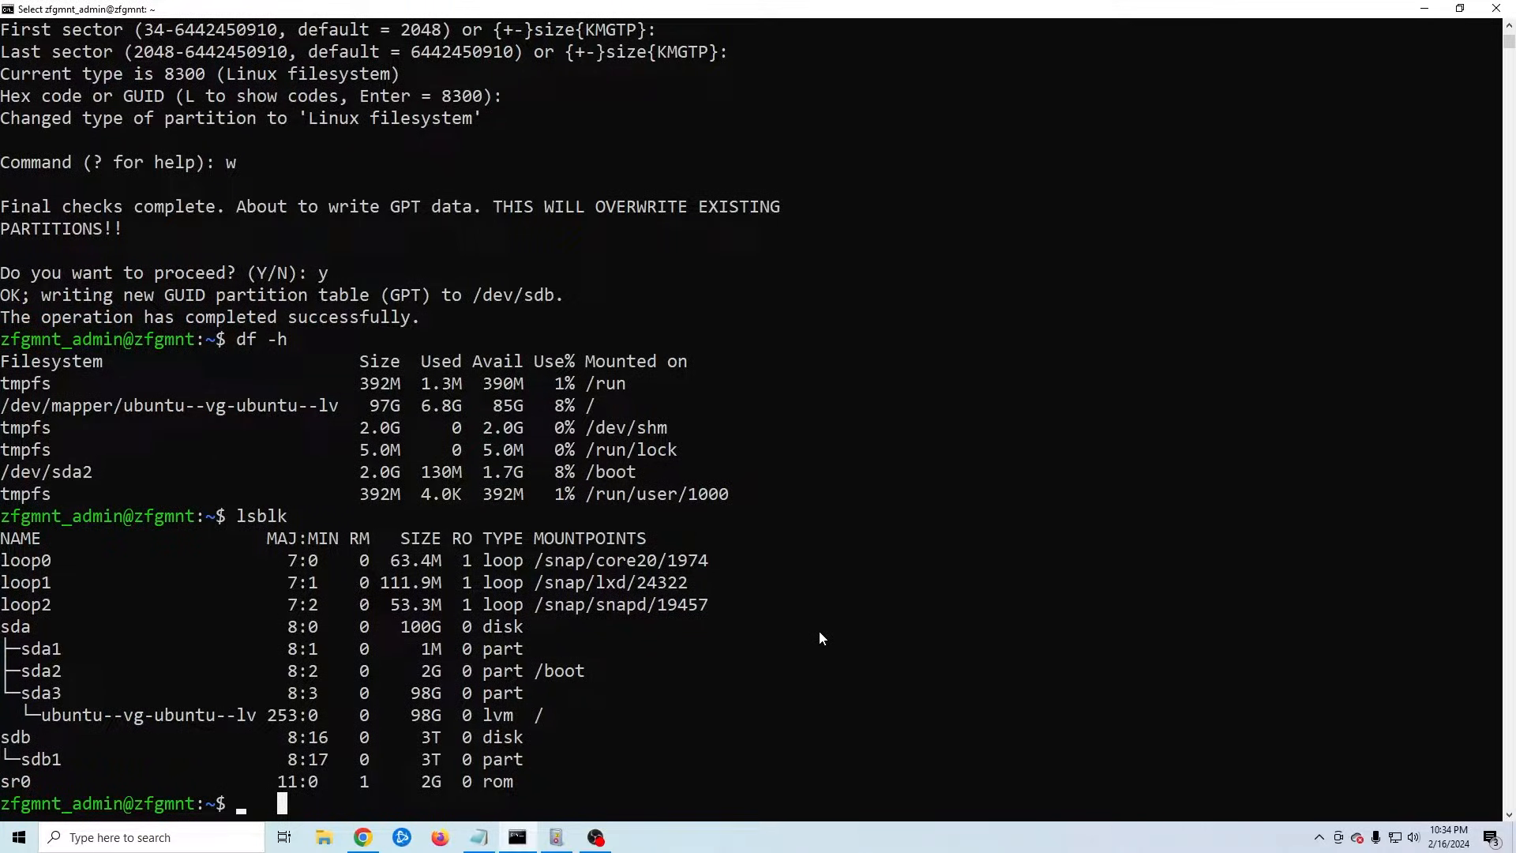
{"action": "type", "text": "sudo "}
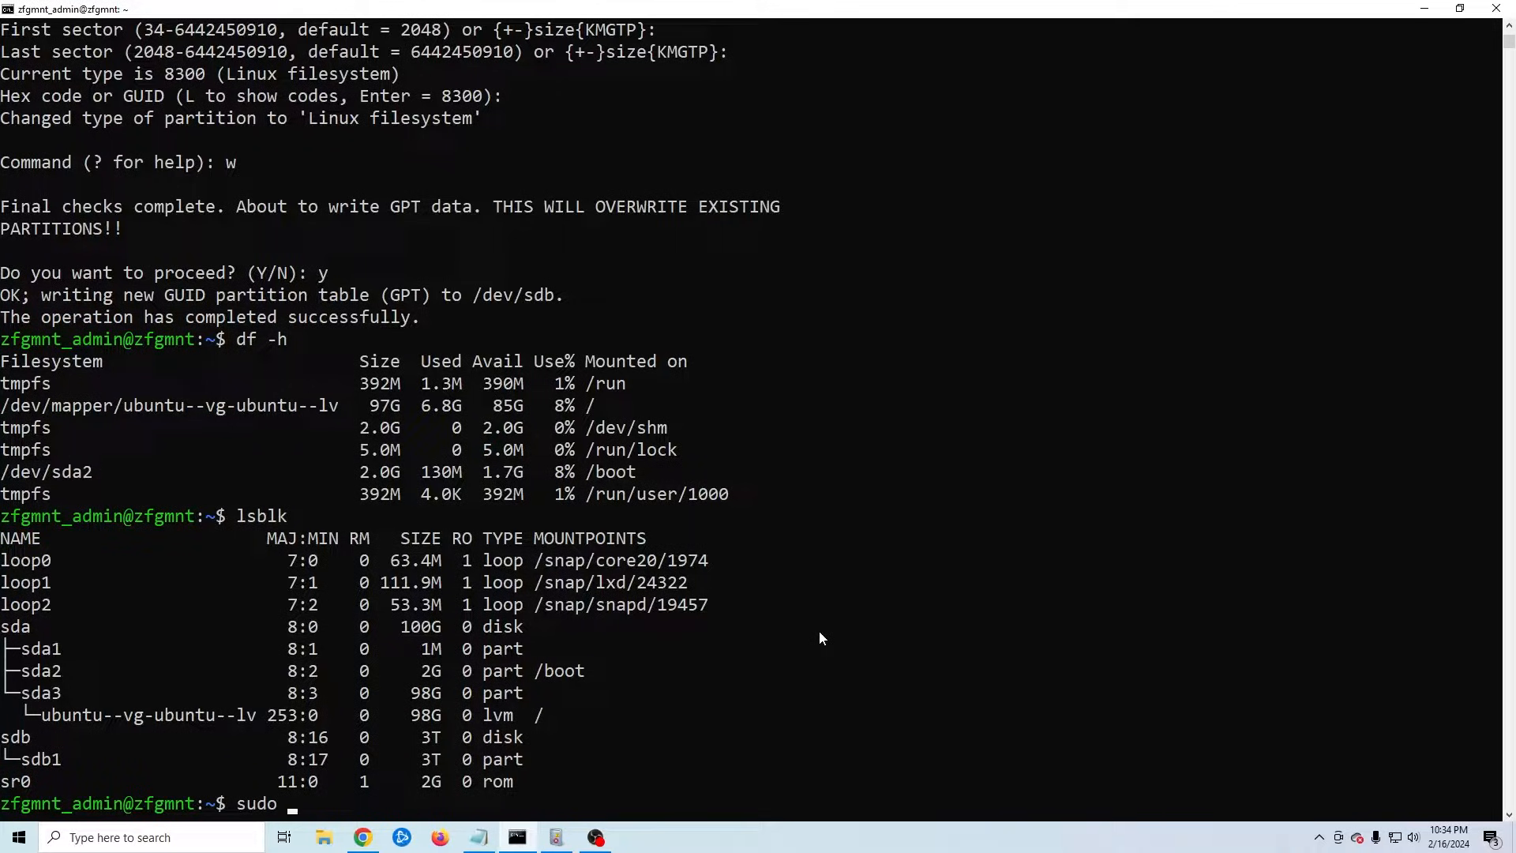
{"action": "type", "text": "mkfs.ext4 /def/"}
Format /dev/sdb1 as ext4 with sudo mkfs.ext4, then clear the screen.
{"action": "key", "text": "BackSpace"}
{"action": "key", "text": "BackSpace"}
{"action": "type", "text": "v/sdb1"}
{"action": "key", "text": "Return"}
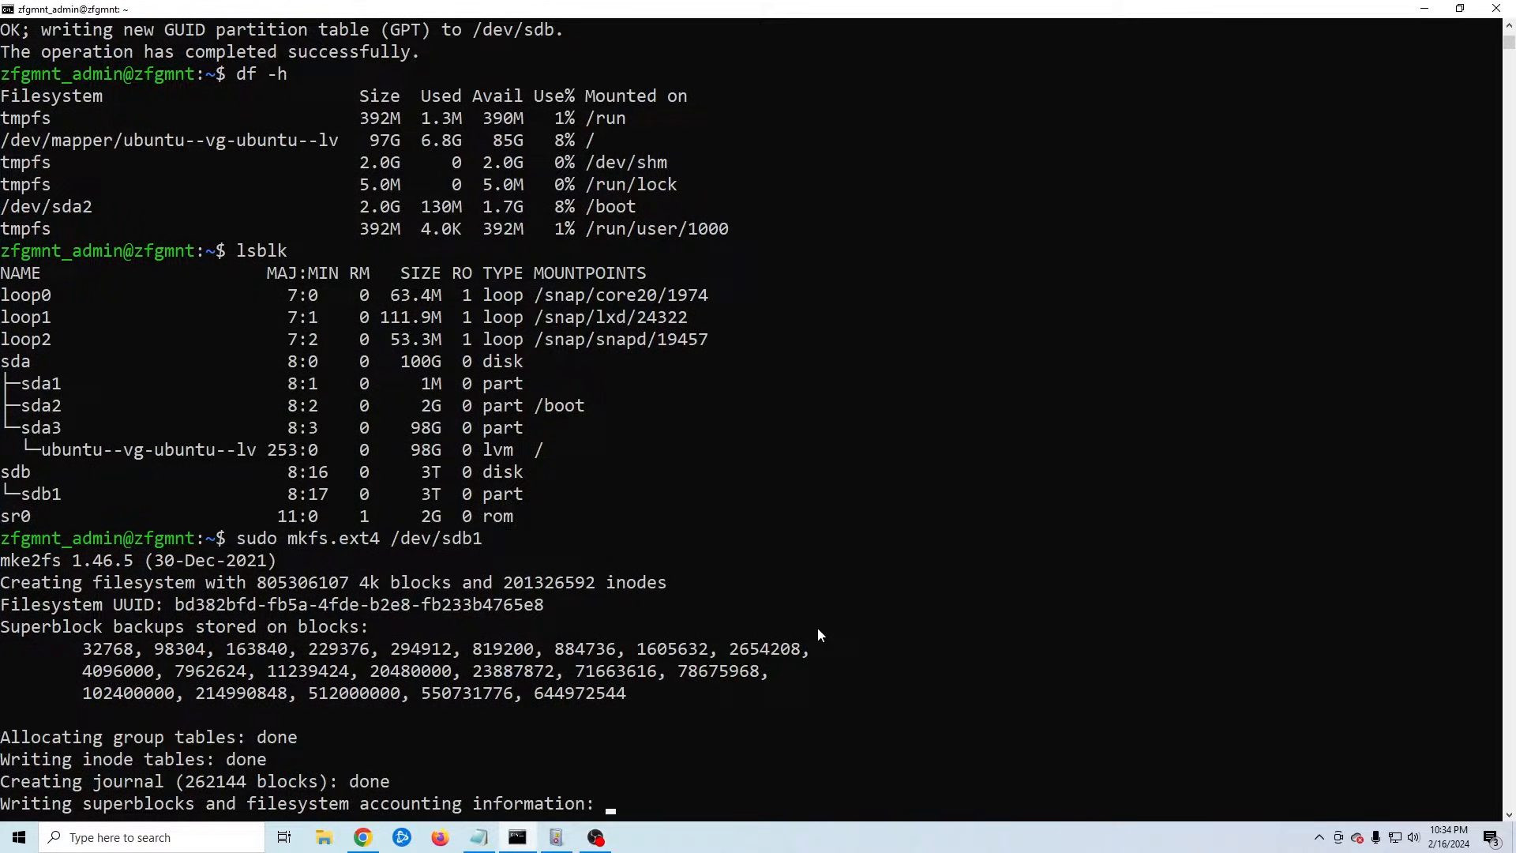
{"action": "key", "text": "ctrl+l"}
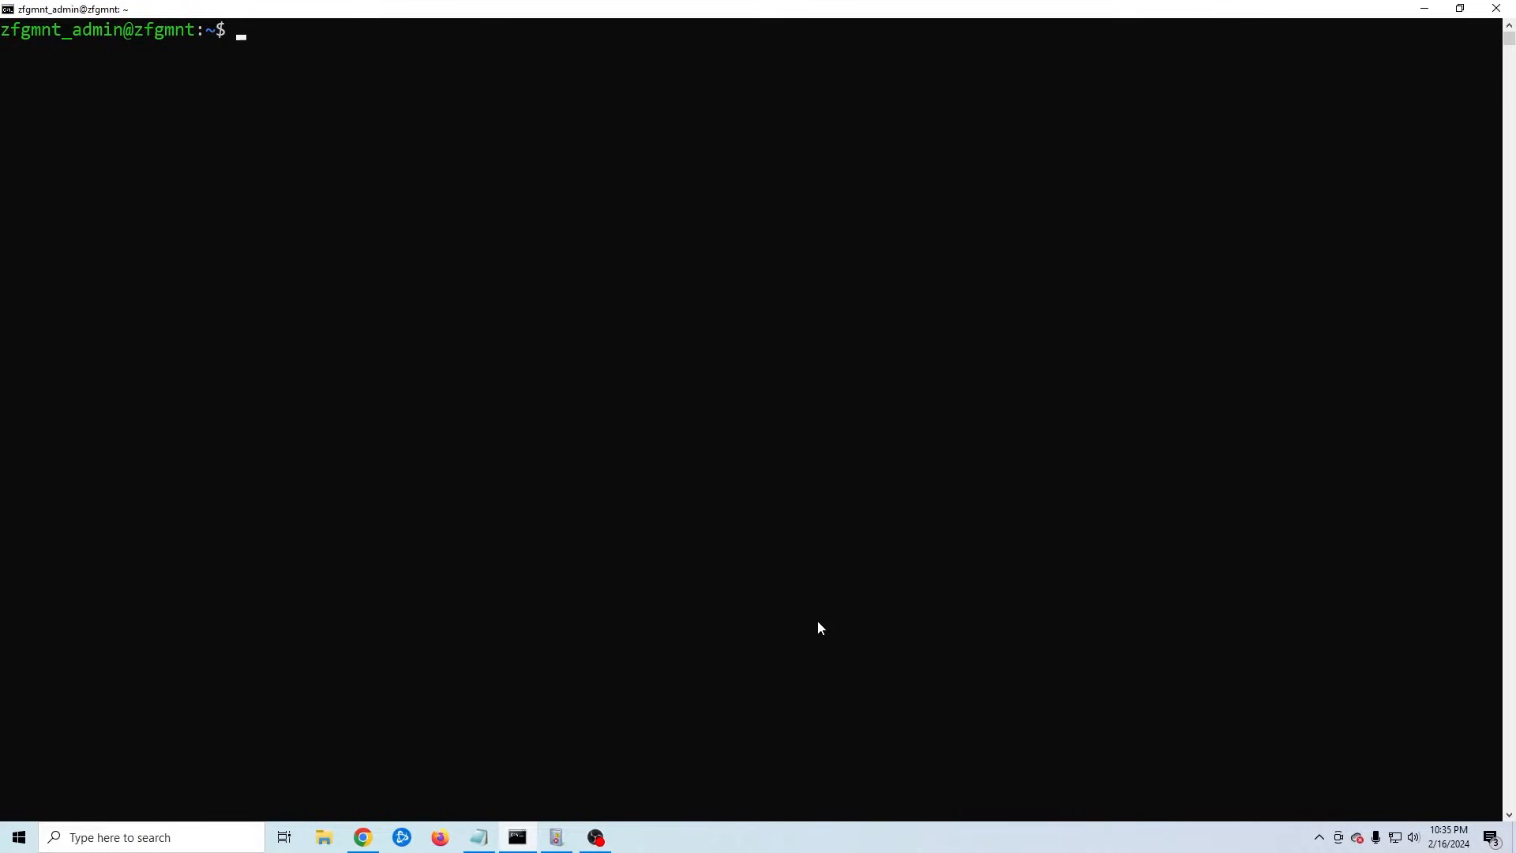
{"action": "type", "text": "sudo mkdir /mnt/yt_filestore"}
Create /mnt/yt_filestore and mount /dev/sdb1 there.
{"action": "key", "text": "Return"}
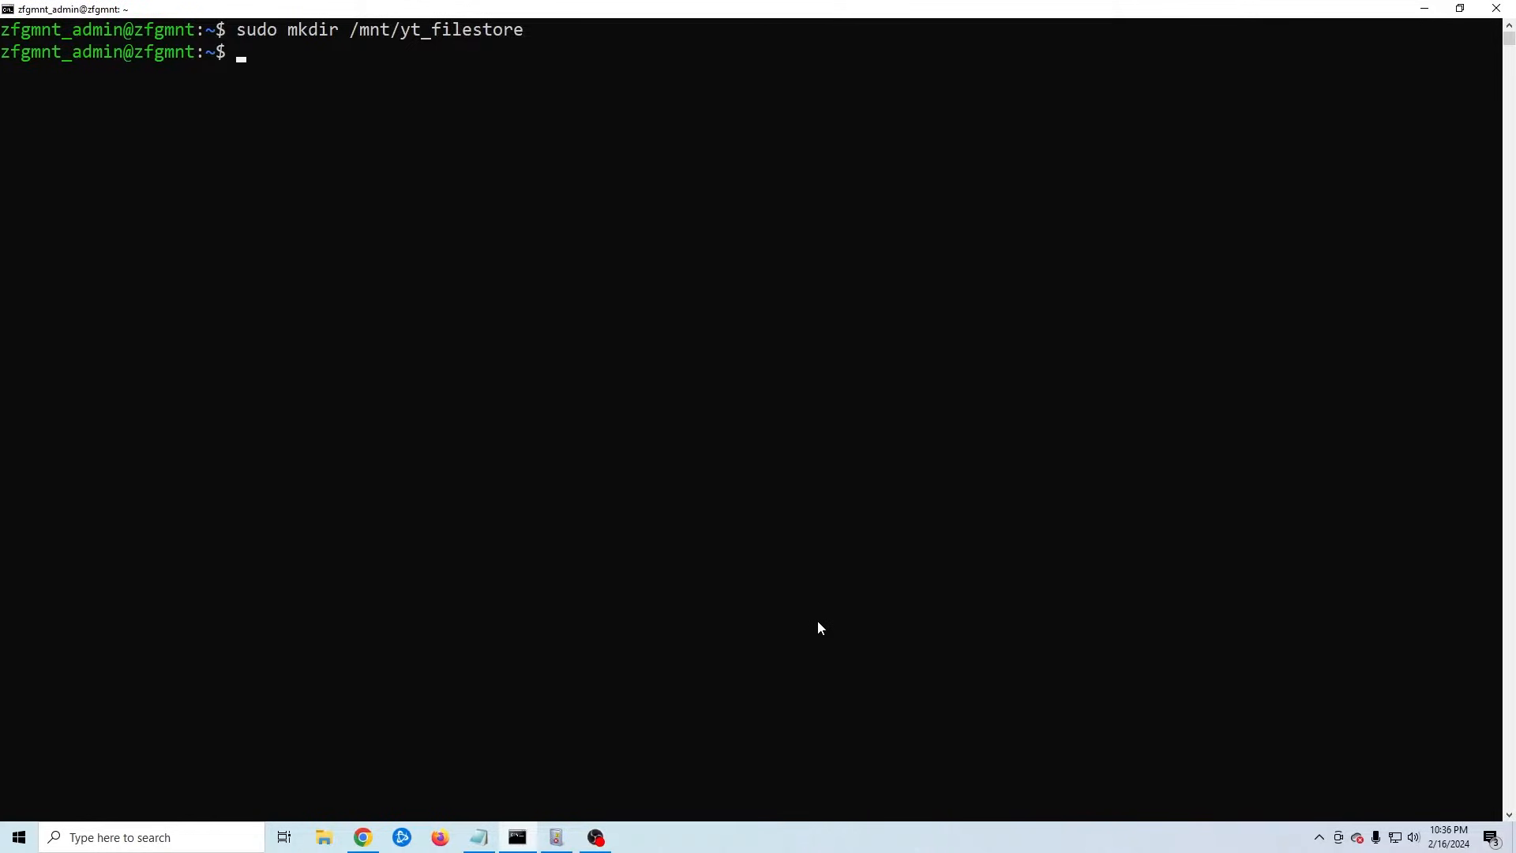
{"action": "type", "text": "sudo mount /dev/sdb1 /mnt/yt_filestore"}
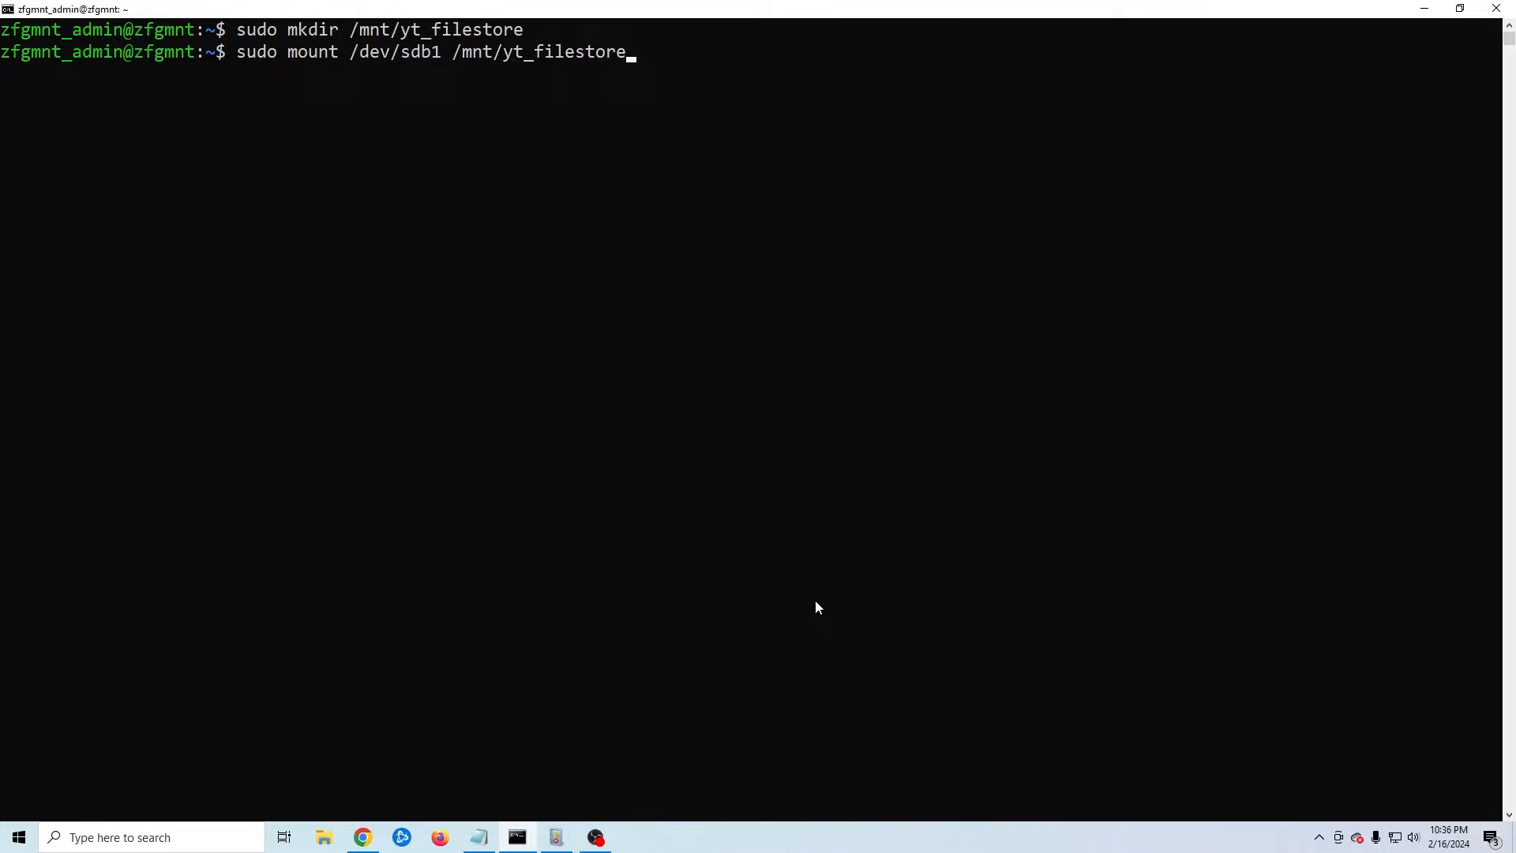
{"action": "key", "text": "Return"}
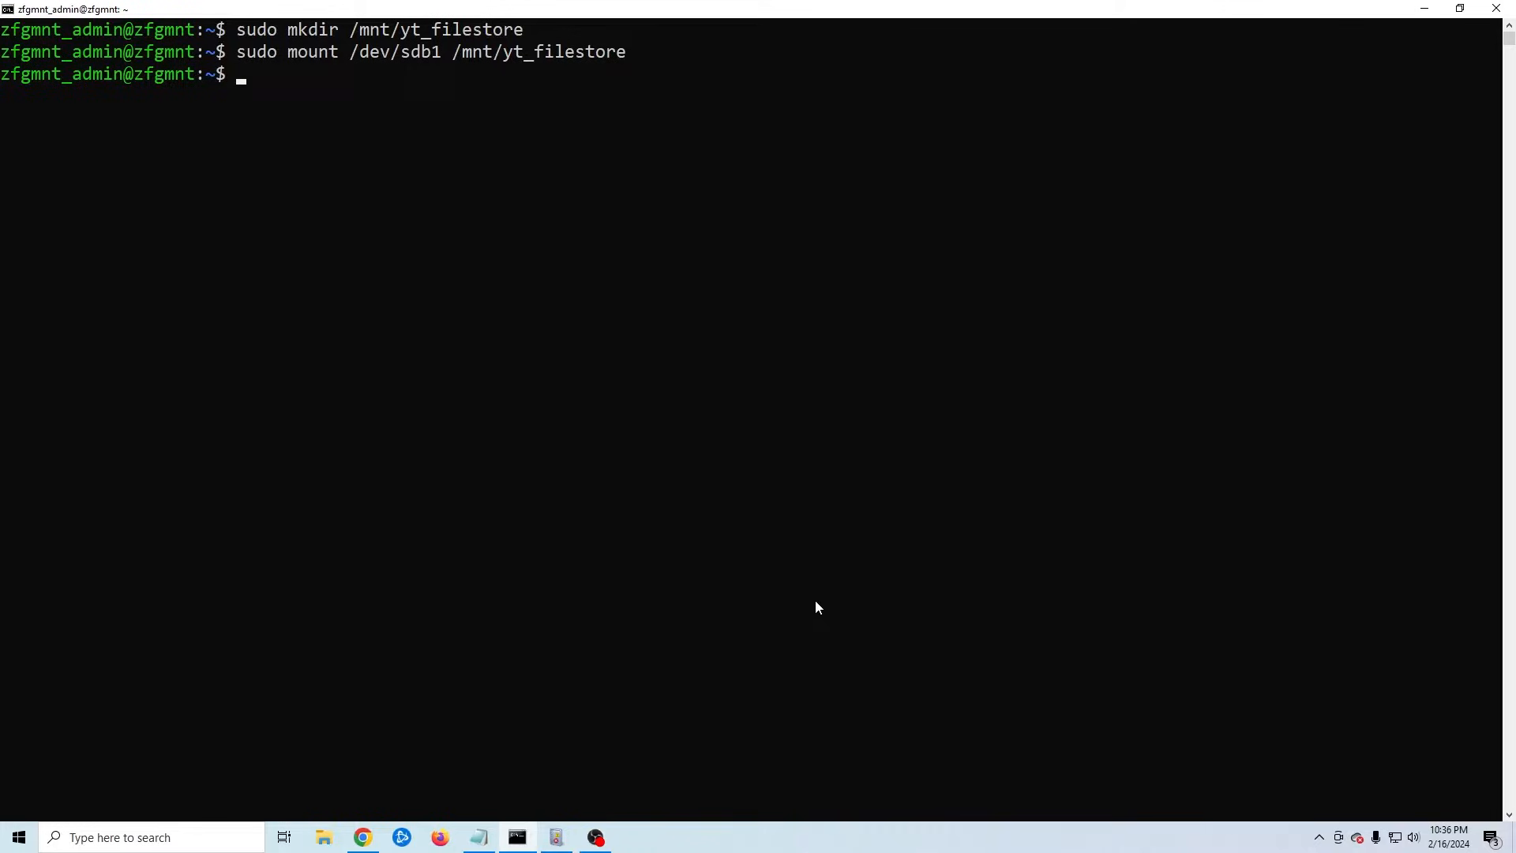
{"action": "type", "text": "df -h"}
Run df -h and highlight /dev/sdb1 mounted at /mnt/yt_filestore with 3.0T size.
{"action": "key", "text": "Return"}
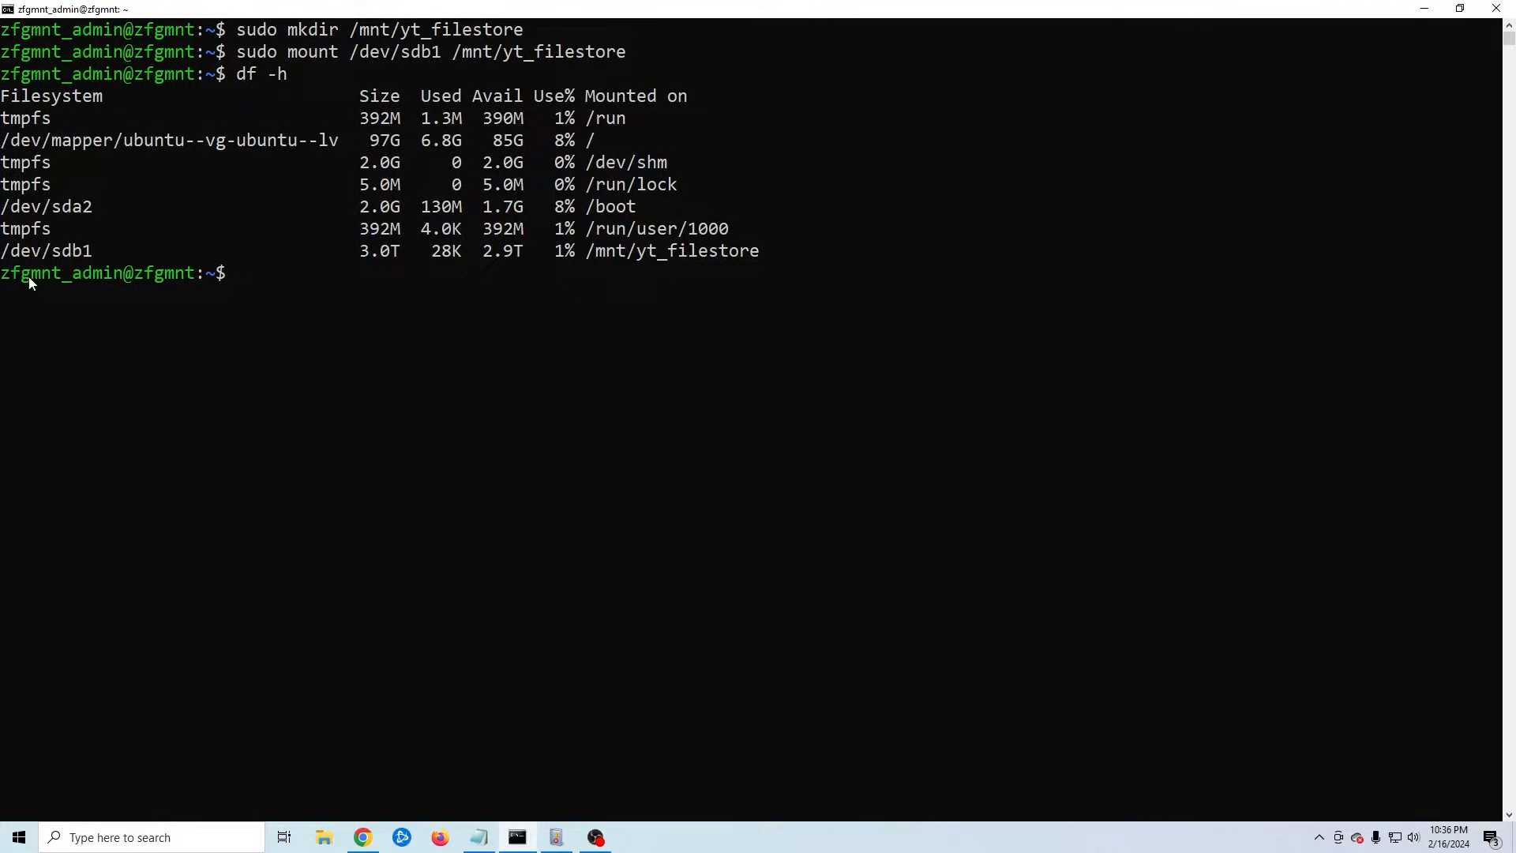
{"action": "left_click_drag", "start_coordinate": [3, 250], "coordinate": [758, 252]}
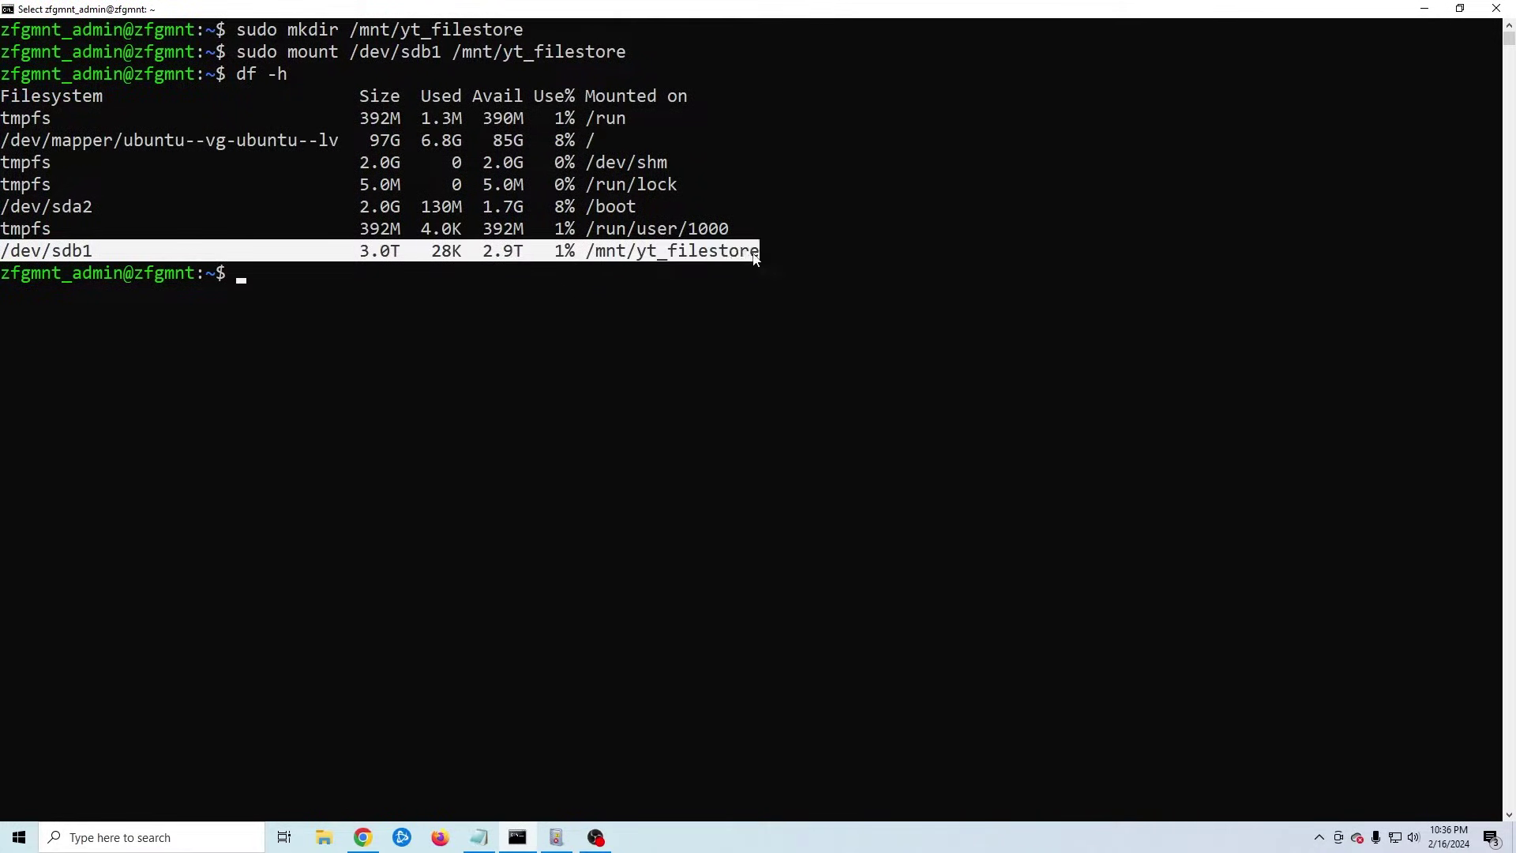
{"action": "left_click", "coordinate": [513, 347]}
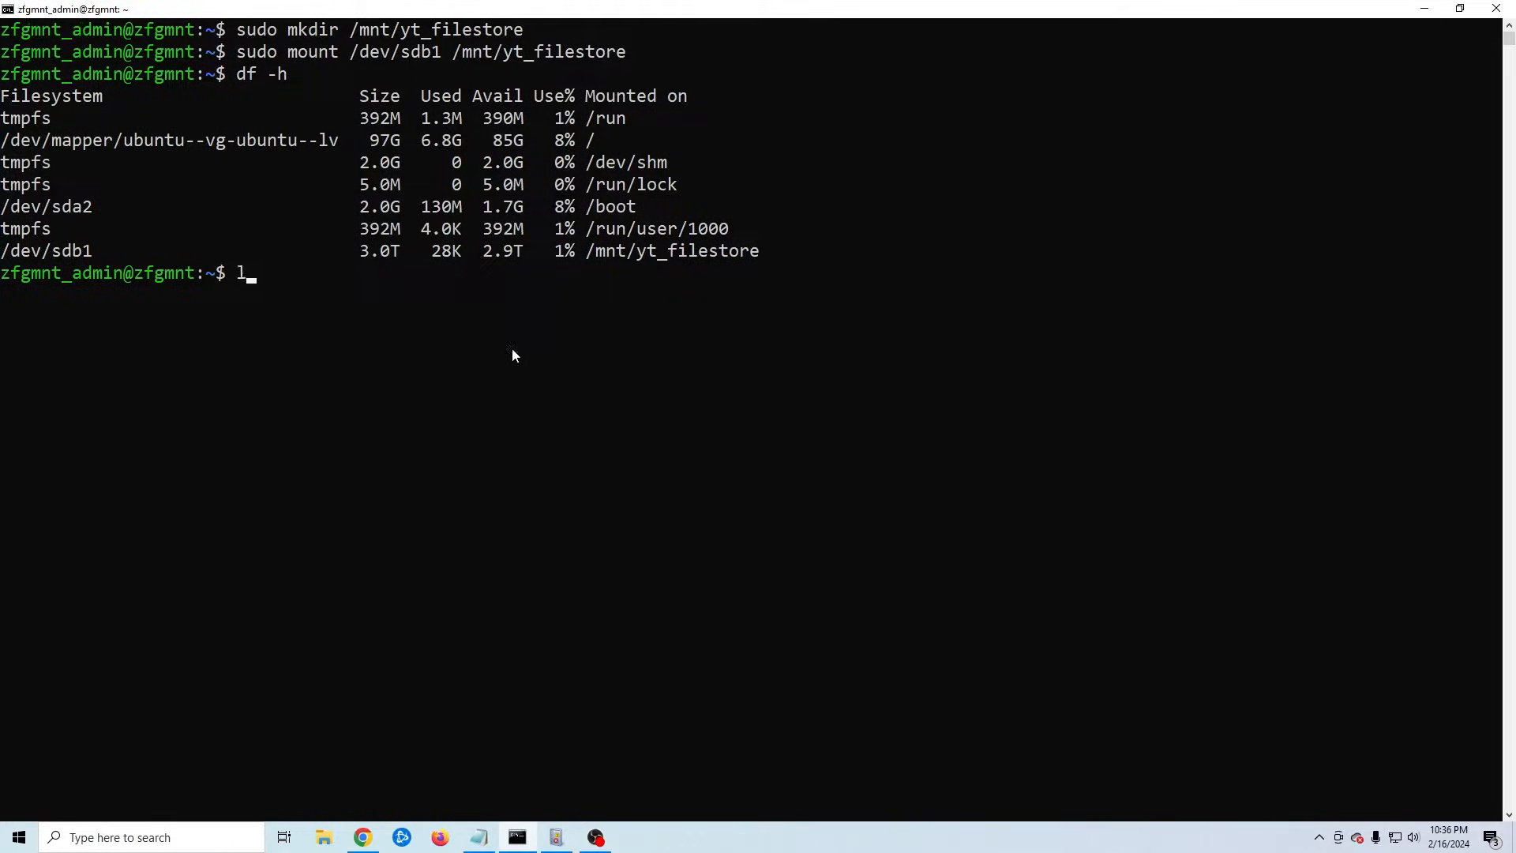
{"action": "type", "text": "lsb"}
Run lsblk -f and copy the UUID of the ext4 partition sdb1.
{"action": "key", "text": "BackSpace"}
{"action": "type", "text": "blk"}
{"action": "key", "text": "BackSpace"}
{"action": "key", "text": "BackSpace"}
{"action": "key", "text": "BackSpace"}
{"action": "key", "text": "BackSpace"}
{"action": "key", "text": "BackSpace"}
{"action": "type", "text": "lsblk"}
{"action": "type", "text": " -f"}
{"action": "key", "text": "Return"}
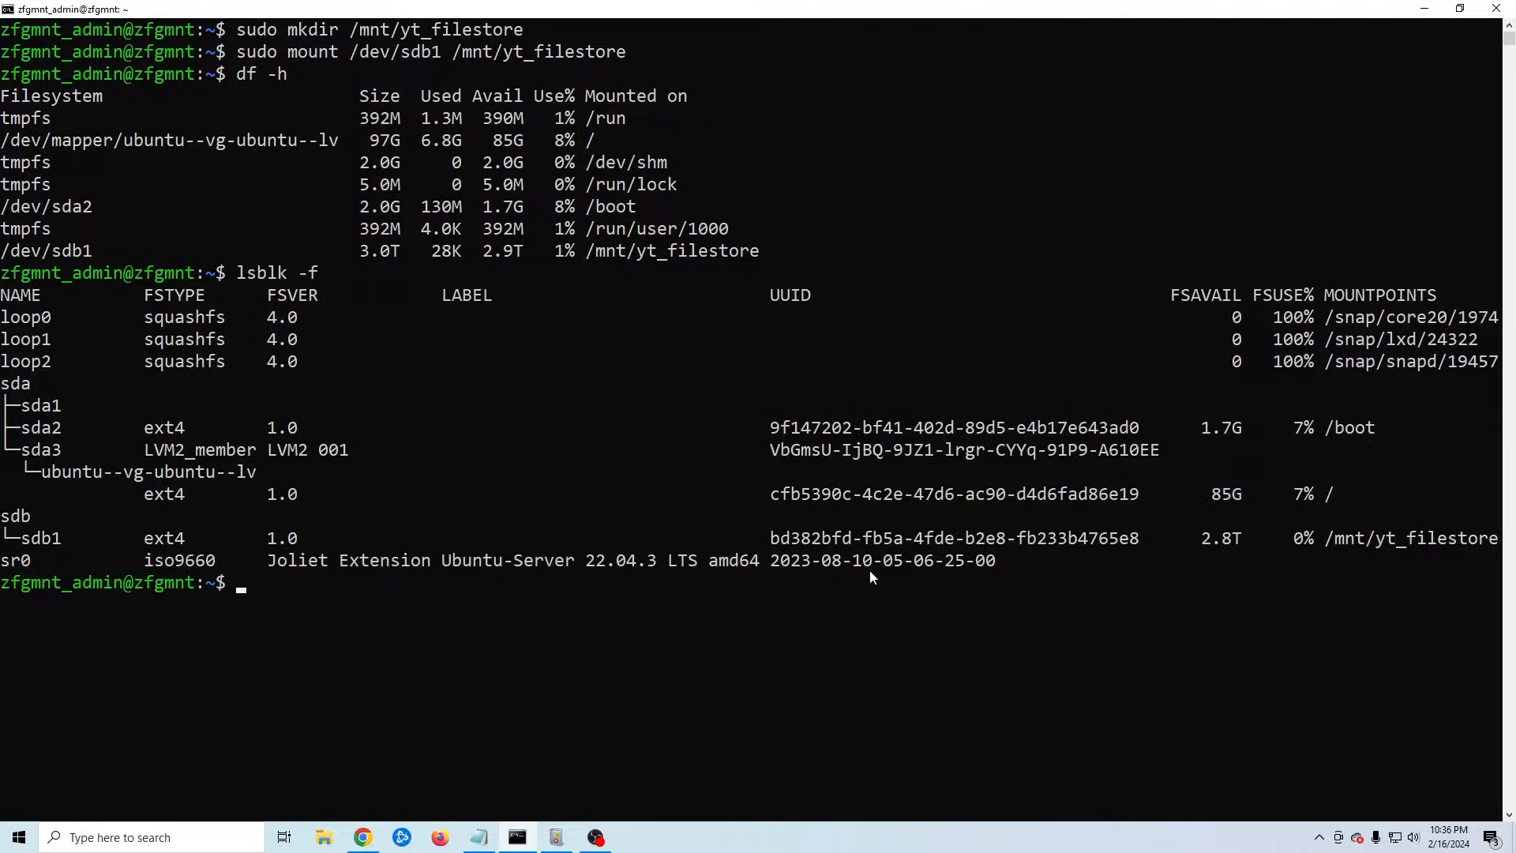
{"action": "left_click_drag", "start_coordinate": [771, 539], "coordinate": [1139, 542]}
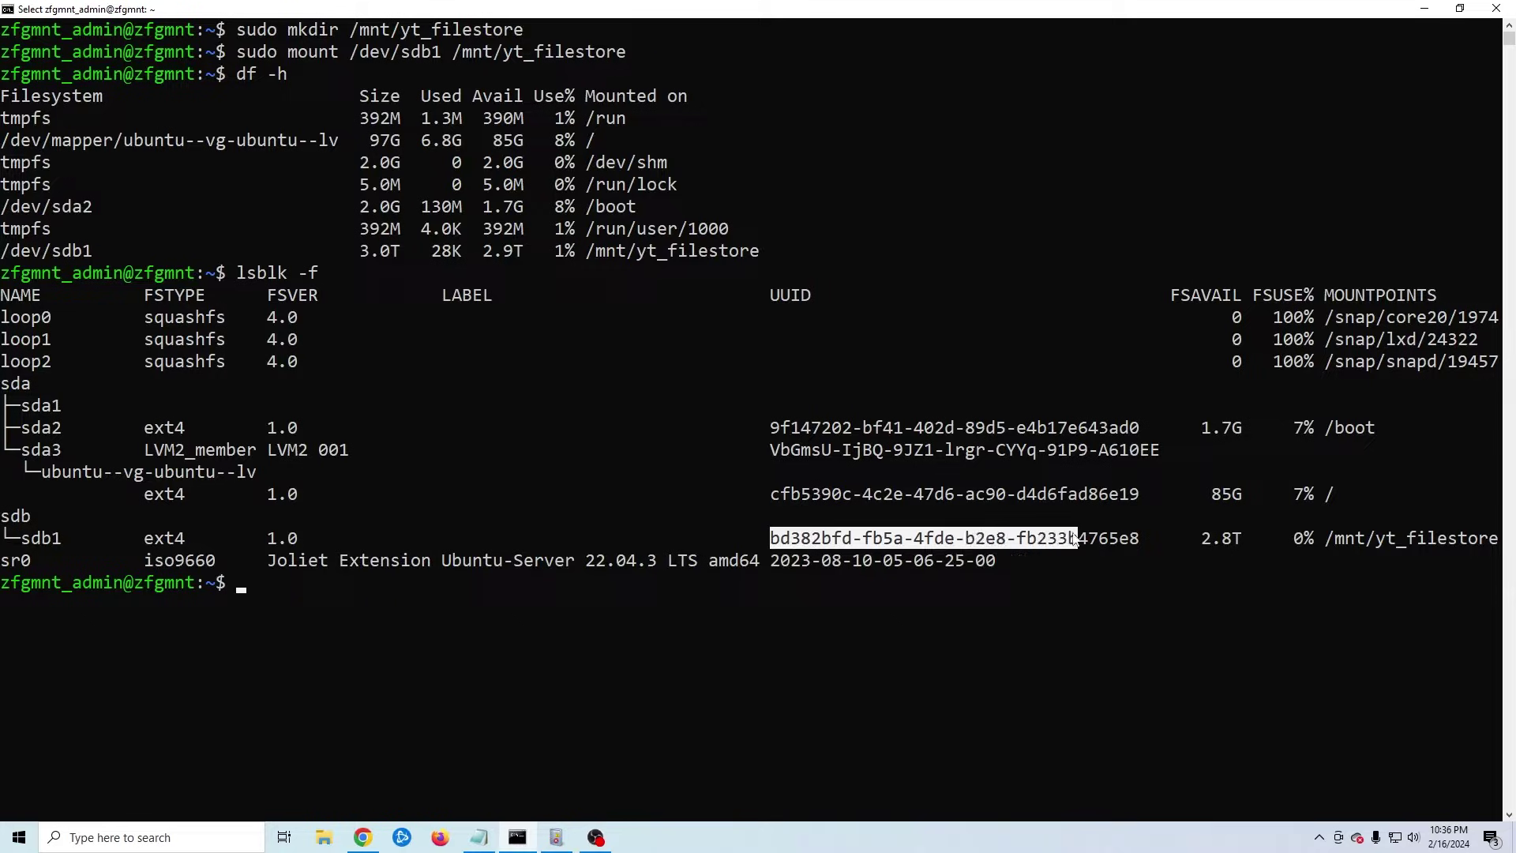
{"action": "right_click", "coordinate": [1139, 543]}
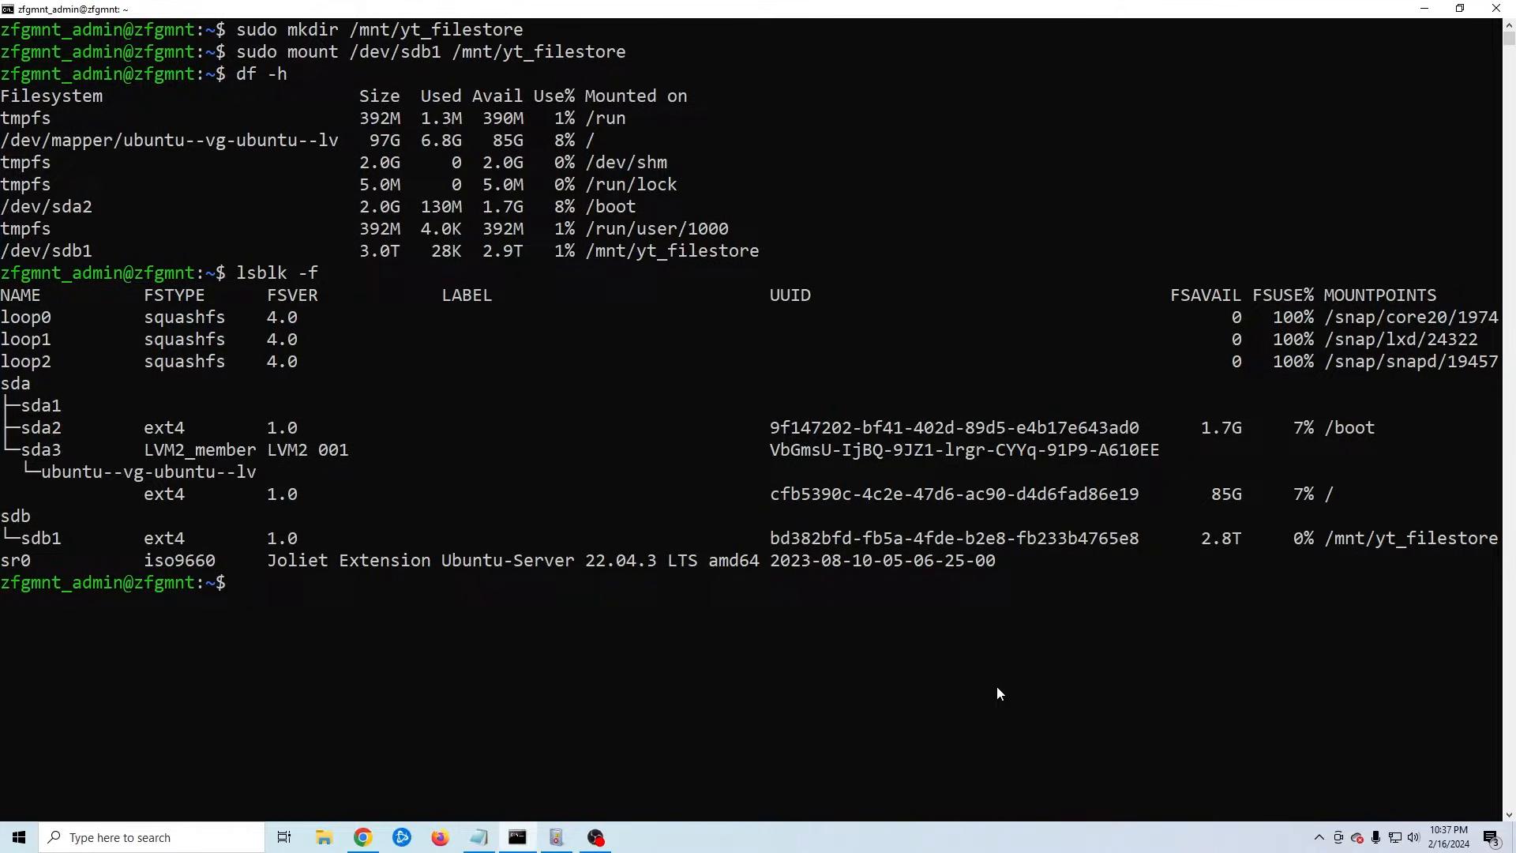
{"action": "type", "text": "sudo "}
{"action": "type", "text": "nano /et"}
{"action": "type", "text": "c/fstab"}
Edit /etc/fstab in nano and add a '# File Store Mount' comment below the swap entry.
{"action": "key", "text": "Return"}
{"action": "key", "text": "Down"}
{"action": "key", "text": "Down"}
{"action": "key", "text": "Down"}
{"action": "key", "text": "Down"}
{"action": "key", "text": "Down"}
{"action": "key", "text": "Down"}
{"action": "key", "text": "Down"}
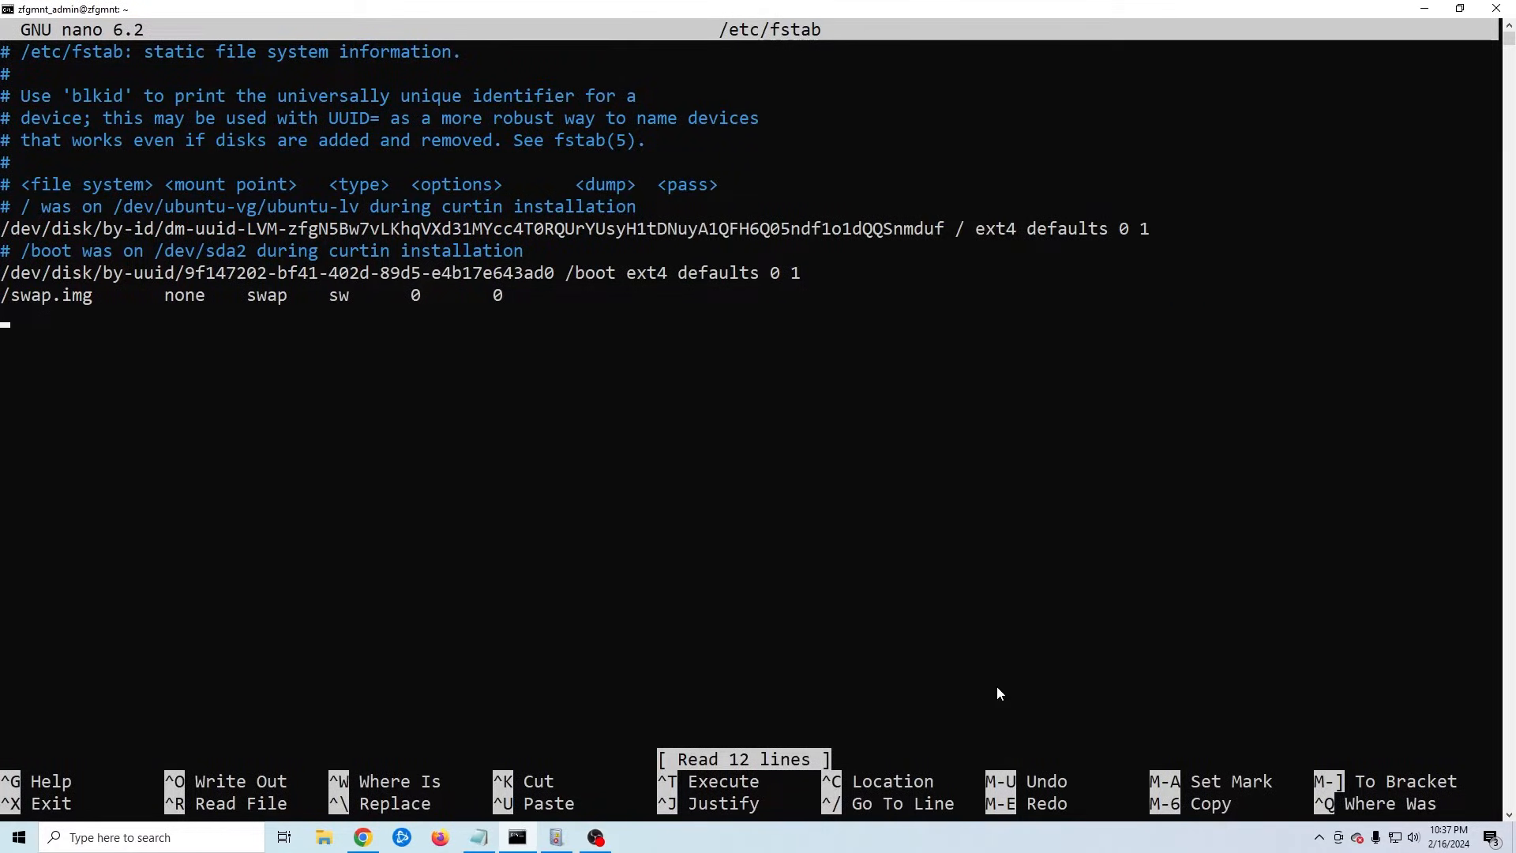
{"action": "type", "text": "# "}
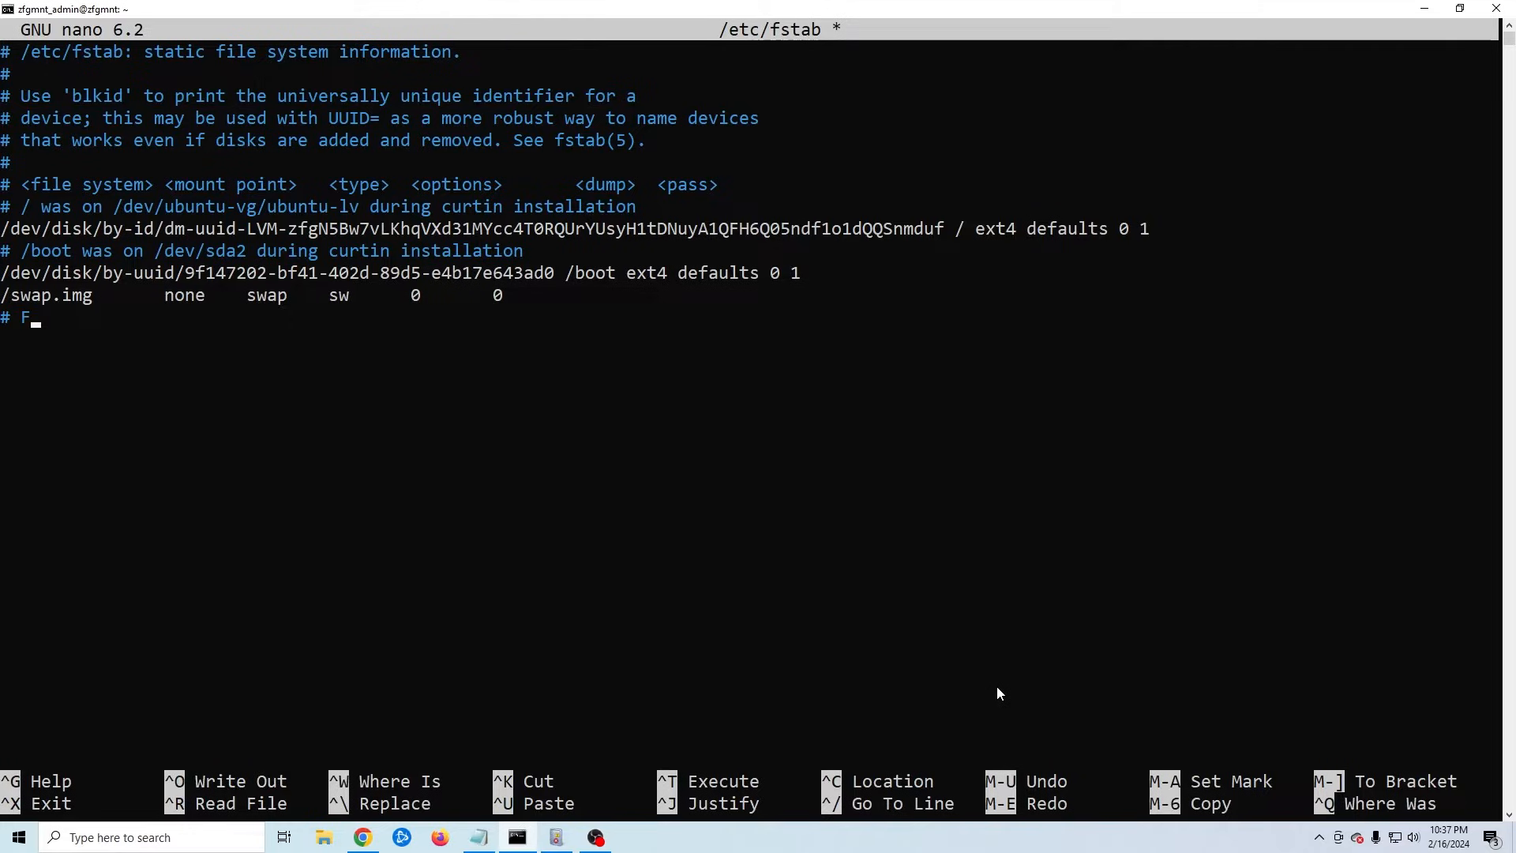
{"action": "type", "text": "File s"}
{"action": "key", "text": "BackSpace"}
{"action": "type", "text": "Store Mount"}
{"action": "key", "text": "Return"}
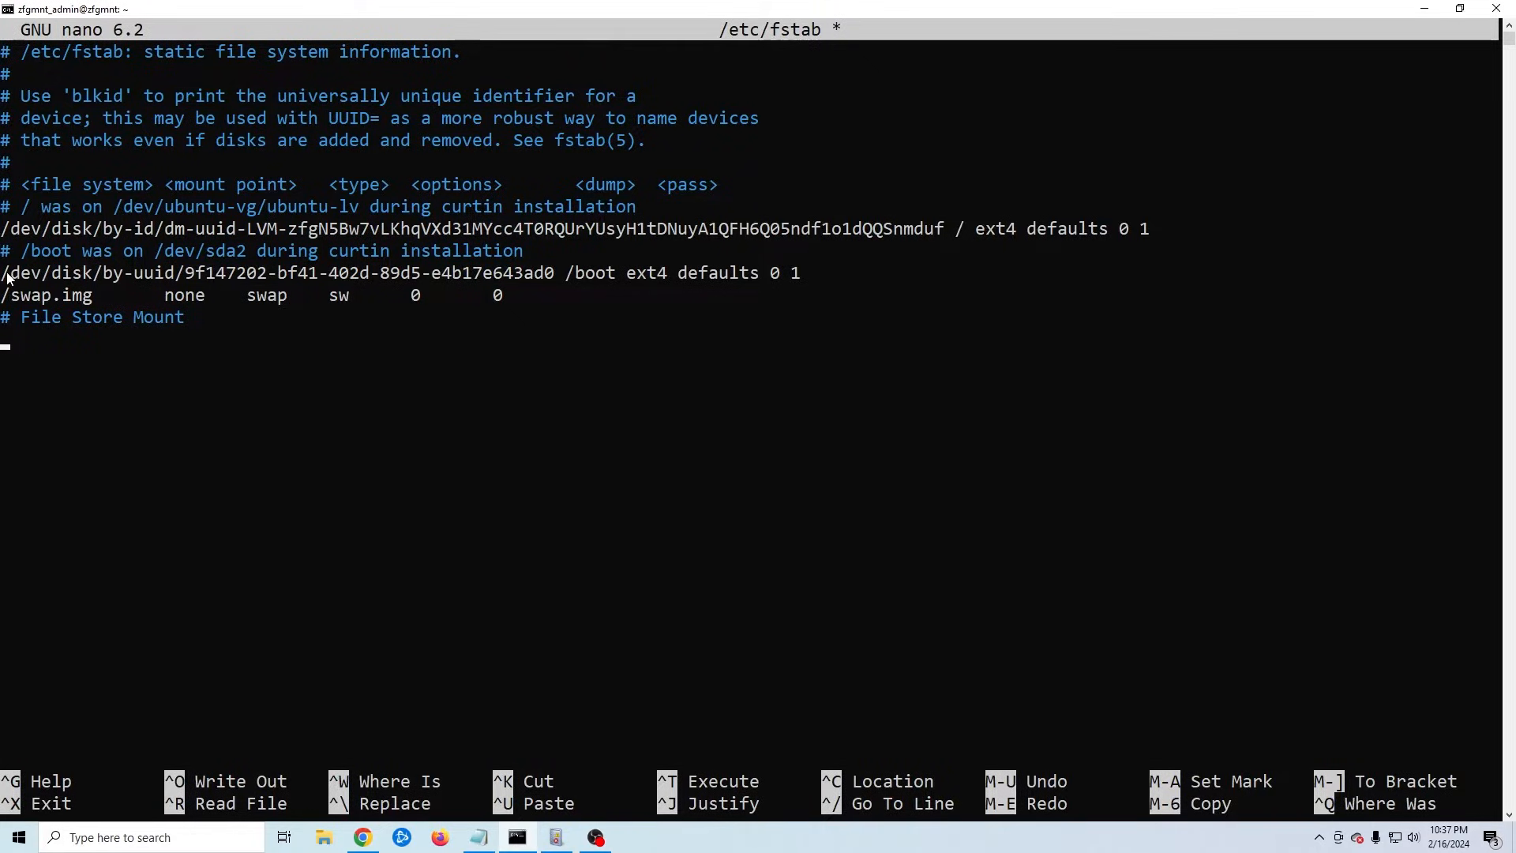
Add '/dev/disk/by-uuid/<sdb1 UUID> /mnt/yt_filestore ext4 defaults 0 2' on the new line.
{"action": "left_click_drag", "start_coordinate": [2, 274], "coordinate": [801, 275]}
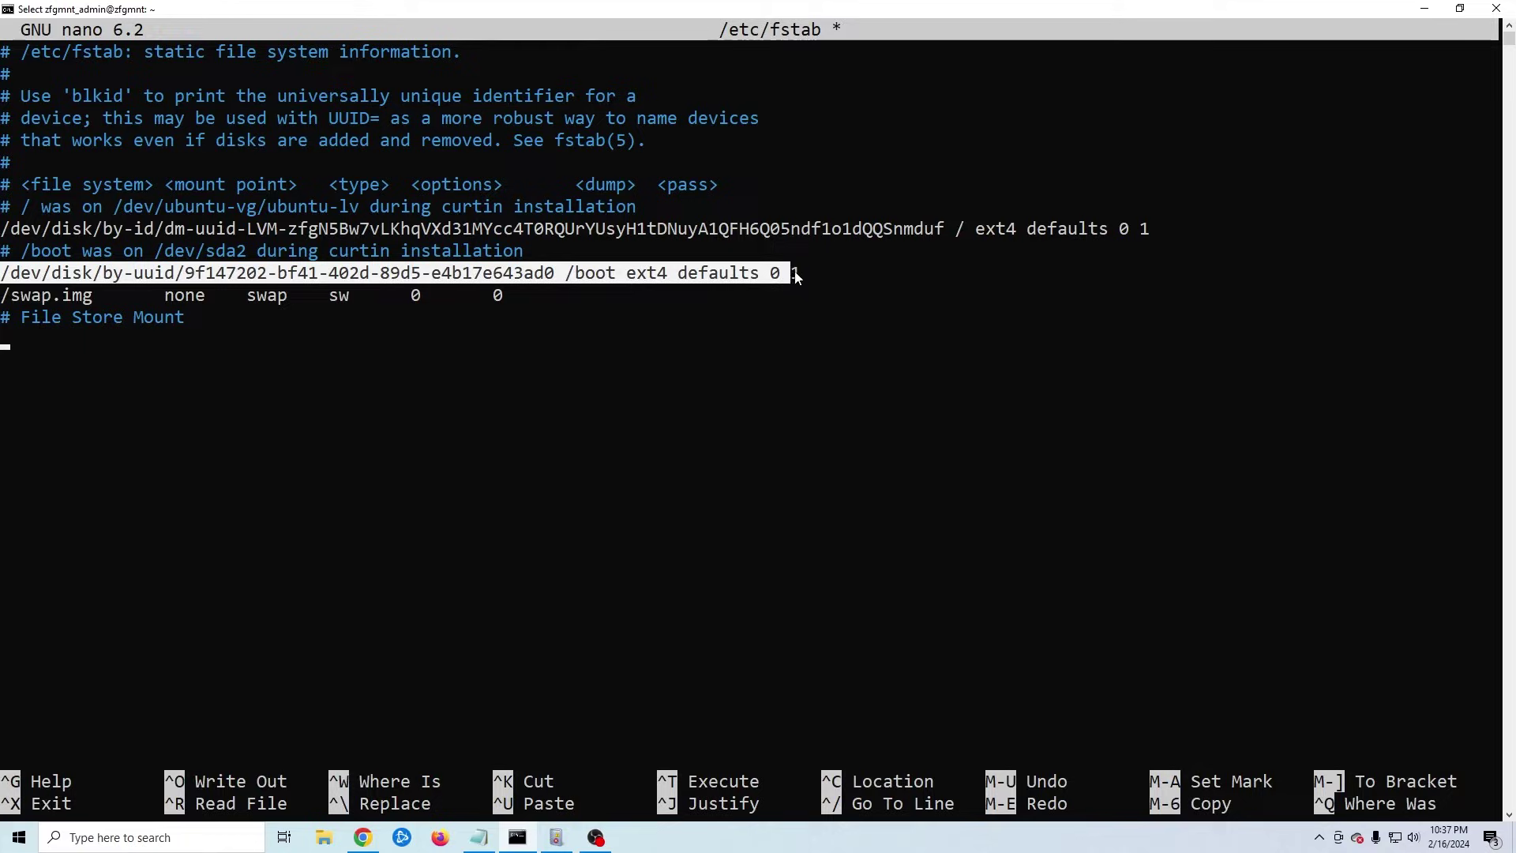
{"action": "right_click", "coordinate": [105, 345]}
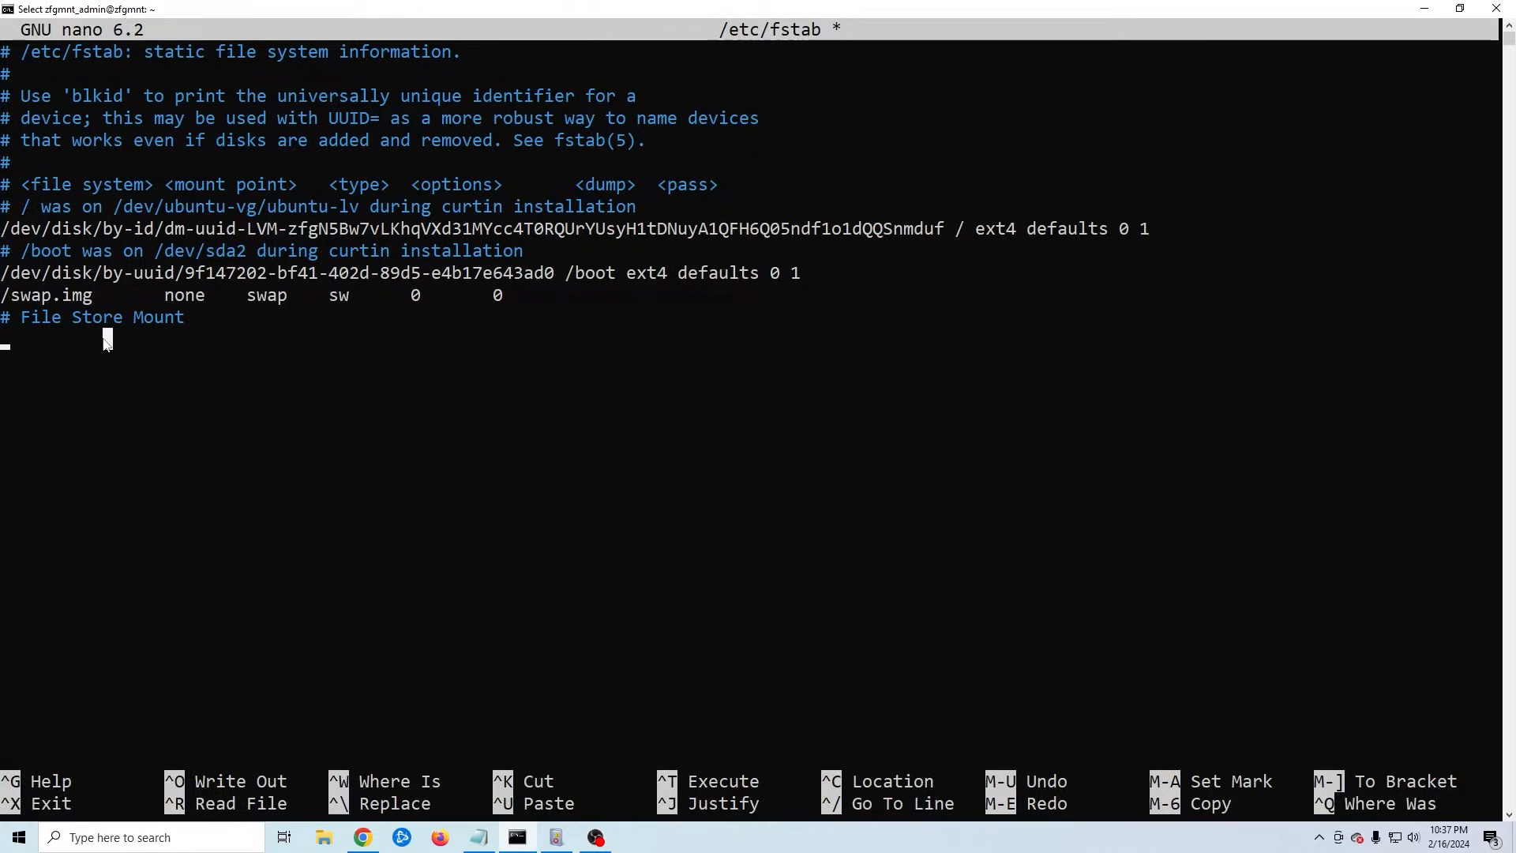
{"action": "type", "text": "/dev/disk/by-uuid/"}
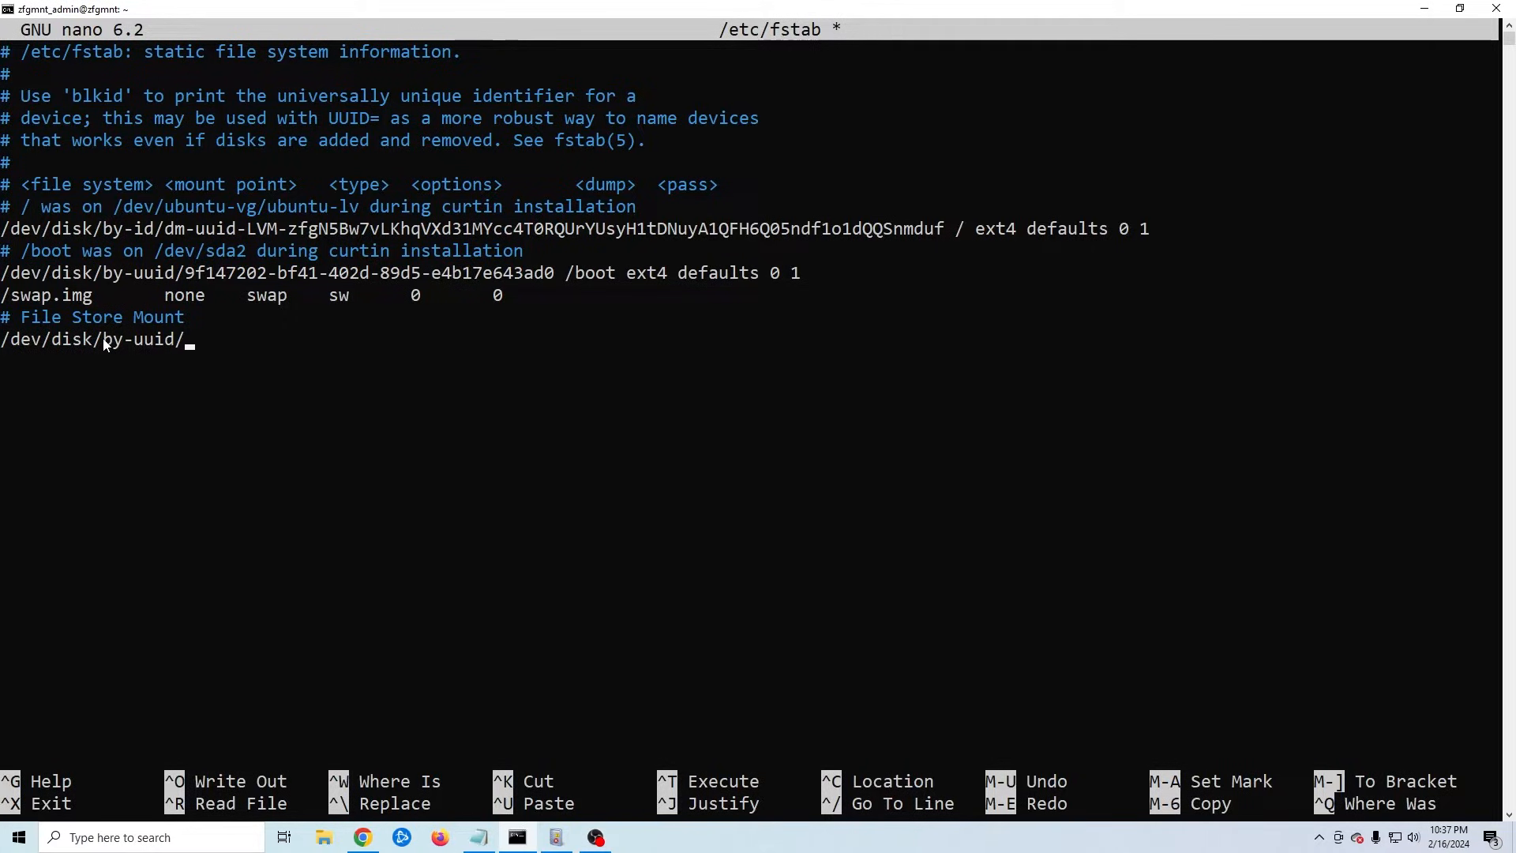
{"action": "key", "text": "alt+Tab"}
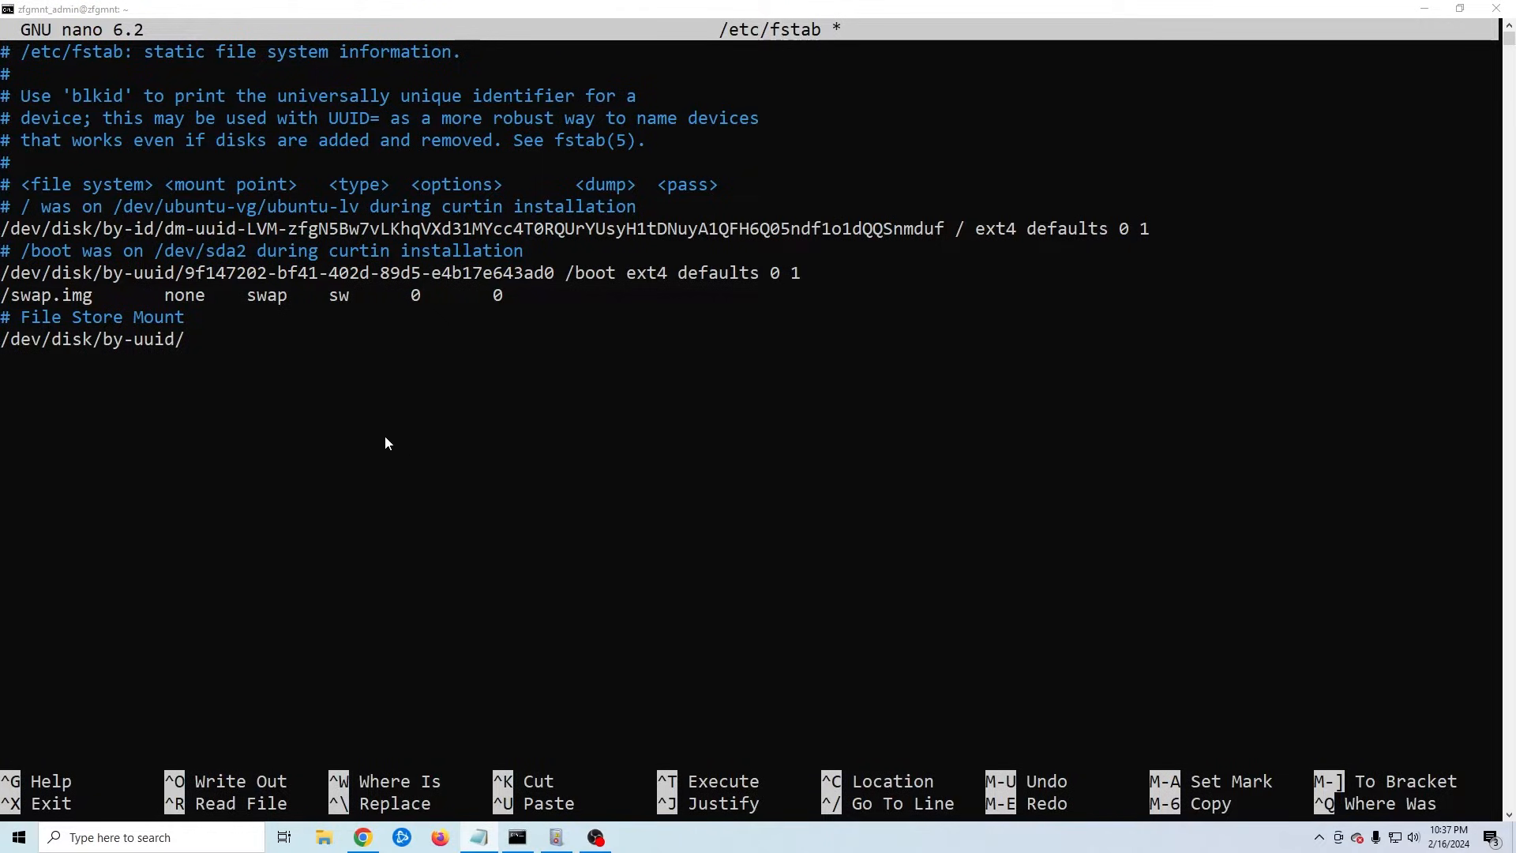
{"action": "type", "text": "bd382bfd-fb5a-4fde-b2e8-fb233b4765e8"}
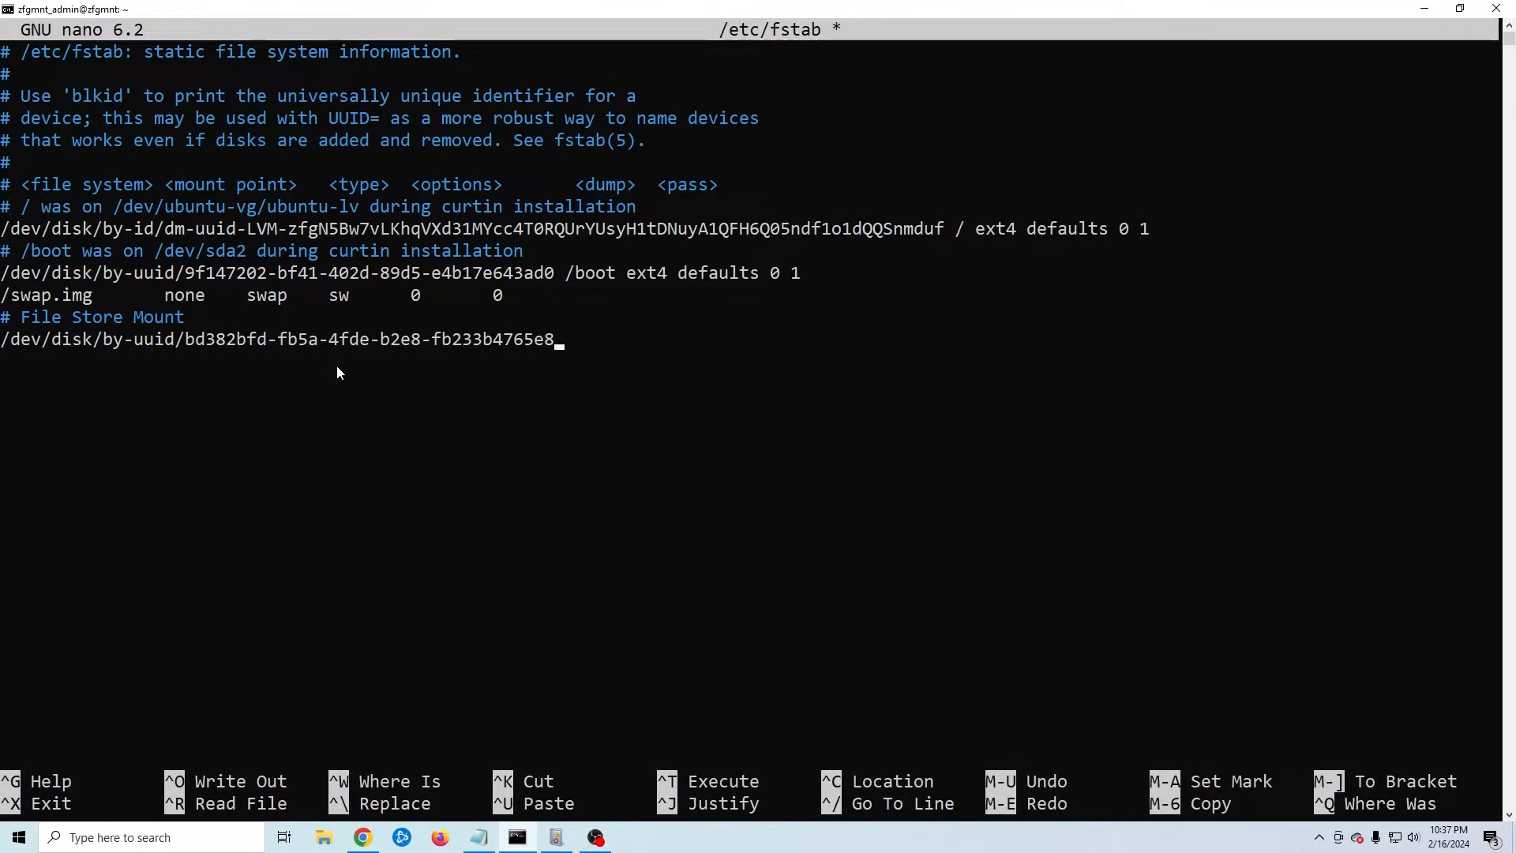
{"action": "type", "text": "/mnt"}
{"action": "key", "text": "BackSpace"}
{"action": "key", "text": "BackSpace"}
{"action": "type", "text": "nt/yt_"}
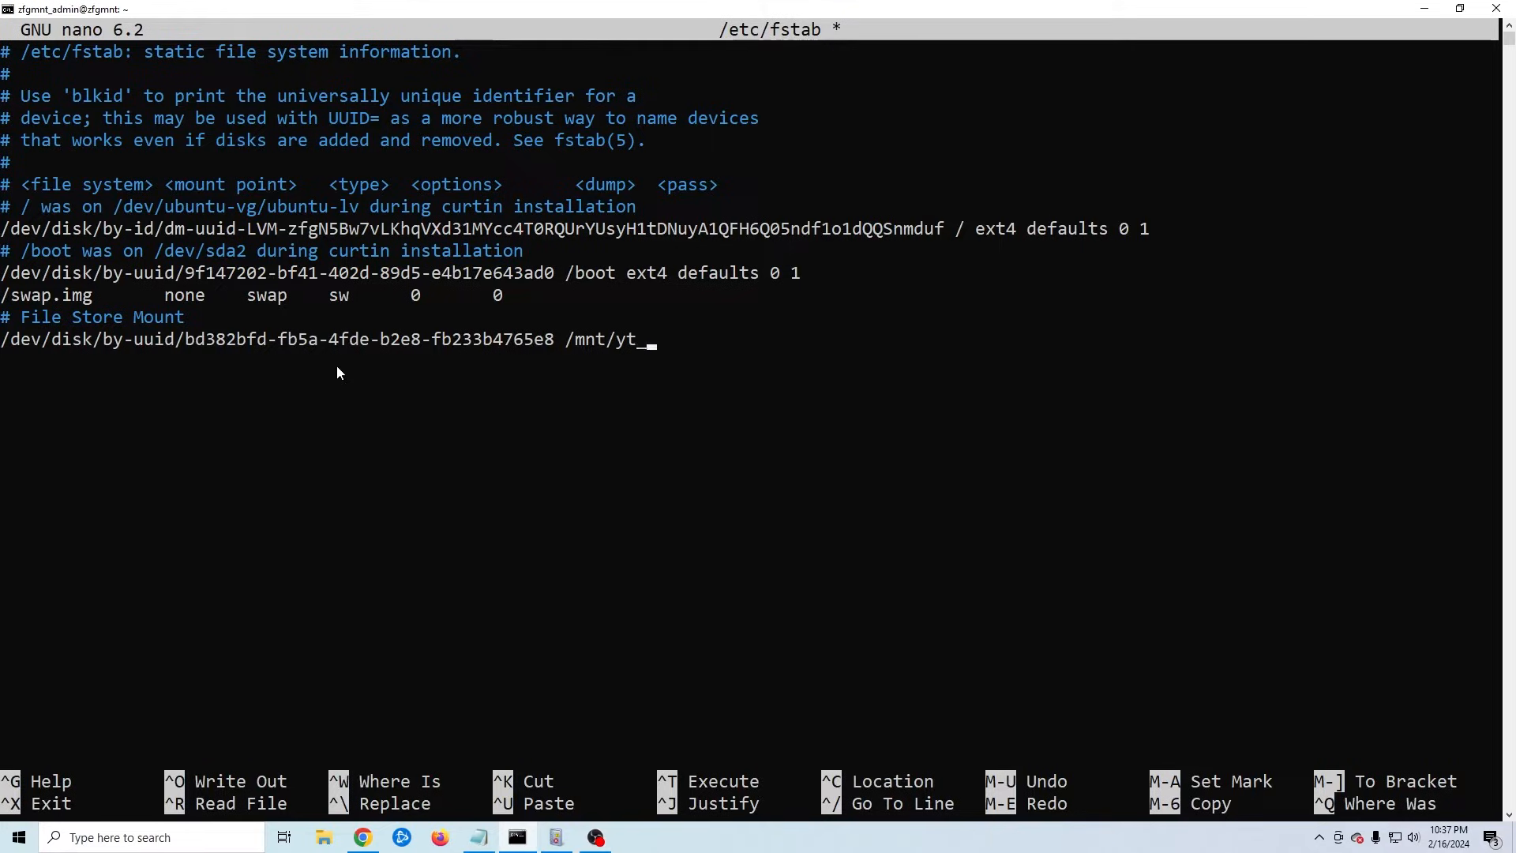
{"action": "type", "text": "filestore"}
{"action": "type", "text": " ext4 defa"}
{"action": "key", "text": "BackSpace"}
{"action": "type", "text": "aults 0 2"}
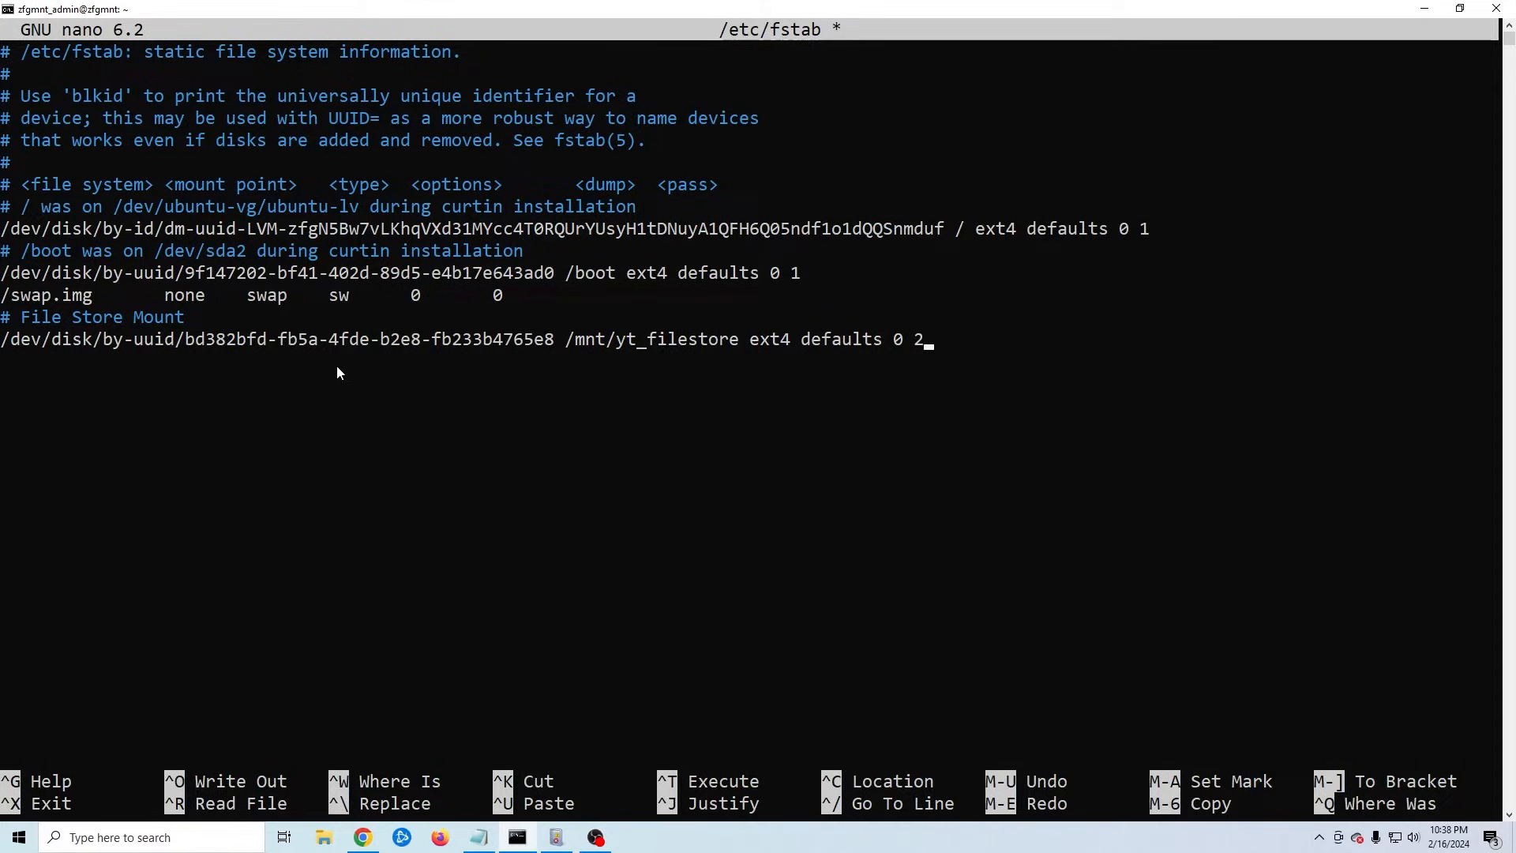
Delete the character at the UUID's end and save /etc/fstab, leaving nano.
{"action": "key", "text": "Left"}
{"action": "key", "text": "Left"}
{"action": "key", "text": "Left"}
{"action": "key", "text": "Left"}
{"action": "key", "text": "ctrl+Left"}
{"action": "key", "text": "ctrl+Left"}
{"action": "key", "text": "ctrl+Left"}
{"action": "key", "text": "ctrl+Left"}
{"action": "key", "text": "Right"}
{"action": "key", "text": "BackSpace"}
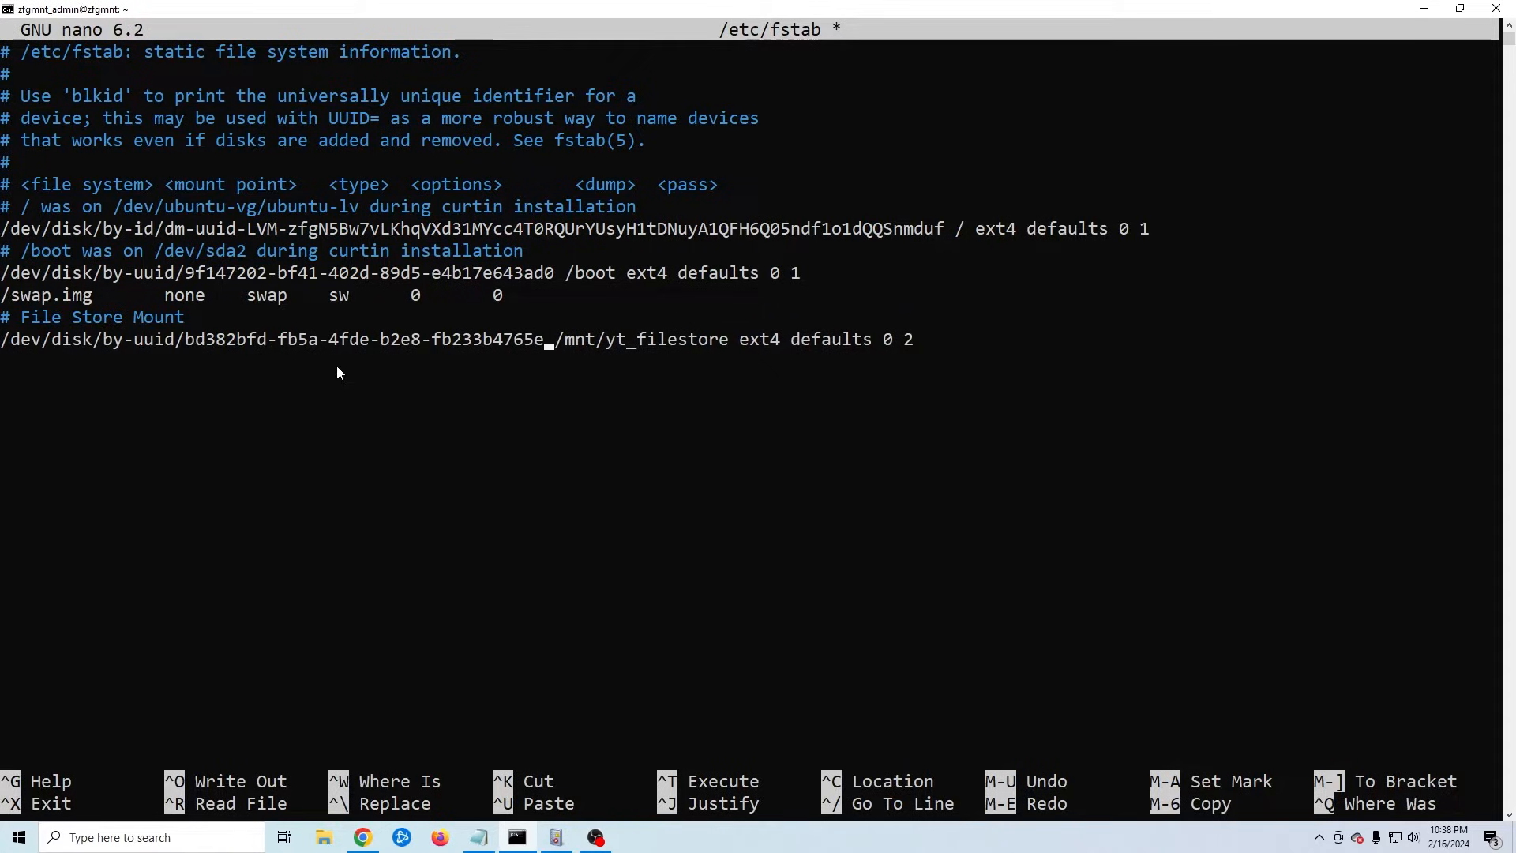
{"action": "key", "text": "ctrl+x"}
{"action": "key", "text": "y"}
{"action": "key", "text": "Return"}
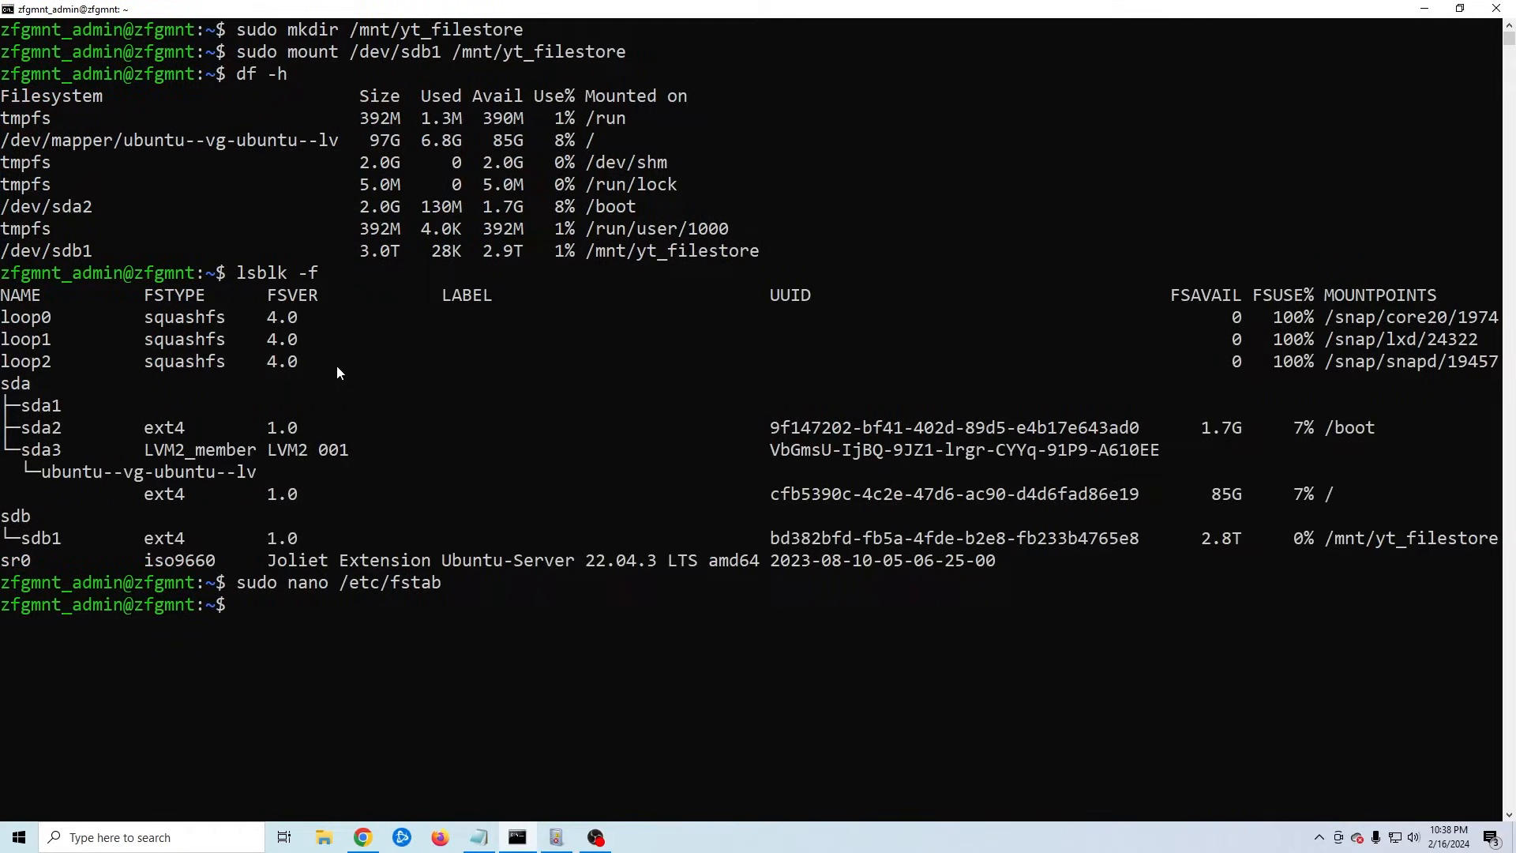
{"action": "type", "text": "sudo restart"}
Reboot the server with sudo reboot, closing the SSH connection.
{"action": "key", "text": "BackSpace"}
{"action": "key", "text": "BackSpace"}
{"action": "key", "text": "BackSpace"}
{"action": "key", "text": "BackSpace"}
{"action": "key", "text": "BackSpace"}
{"action": "type", "text": "boot"}
{"action": "key", "text": "Return"}
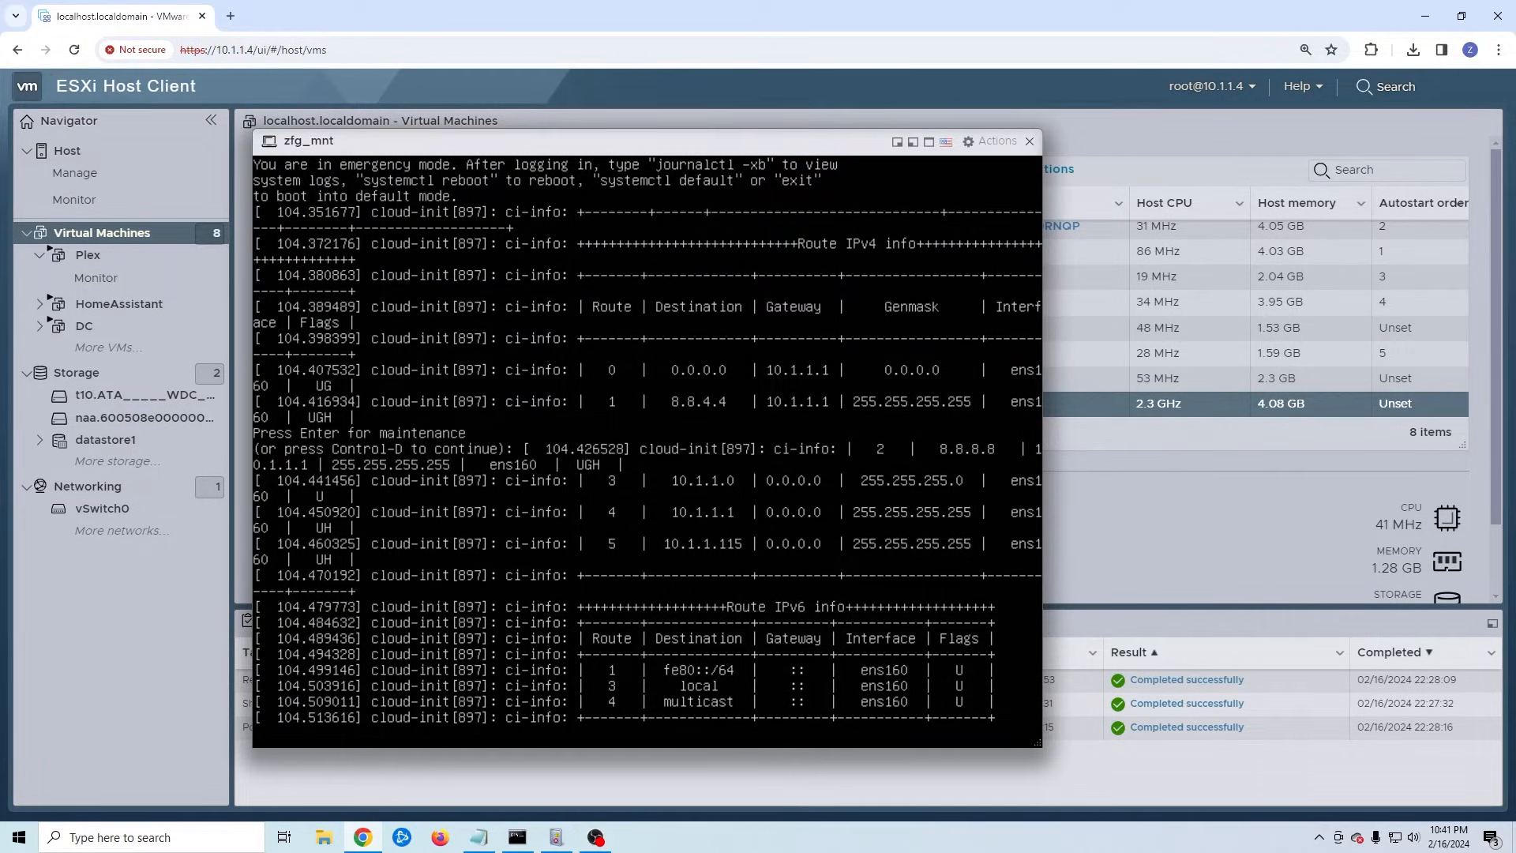
Enter the maintenance root shell at the emergency-mode prompt in the ESXi VM console.
{"action": "key", "text": "Return"}
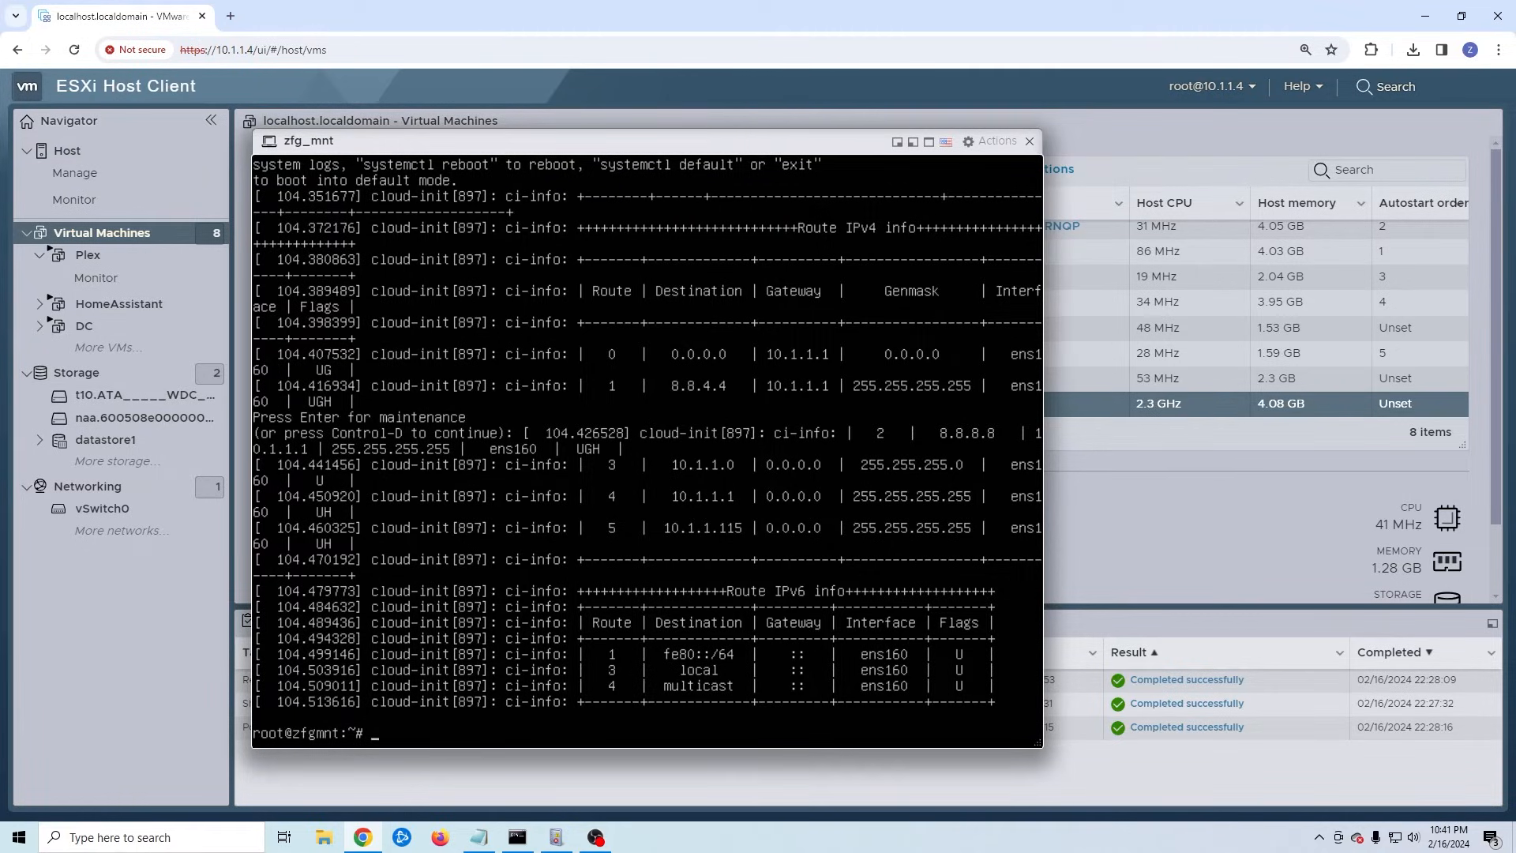
{"action": "type", "text": "sudonano /etc/"}
{"action": "type", "text": "fstab"}
Edit /etc/fstab in nano to restore the missing 8 in the UUID and save the file.
{"action": "key", "text": "Return"}
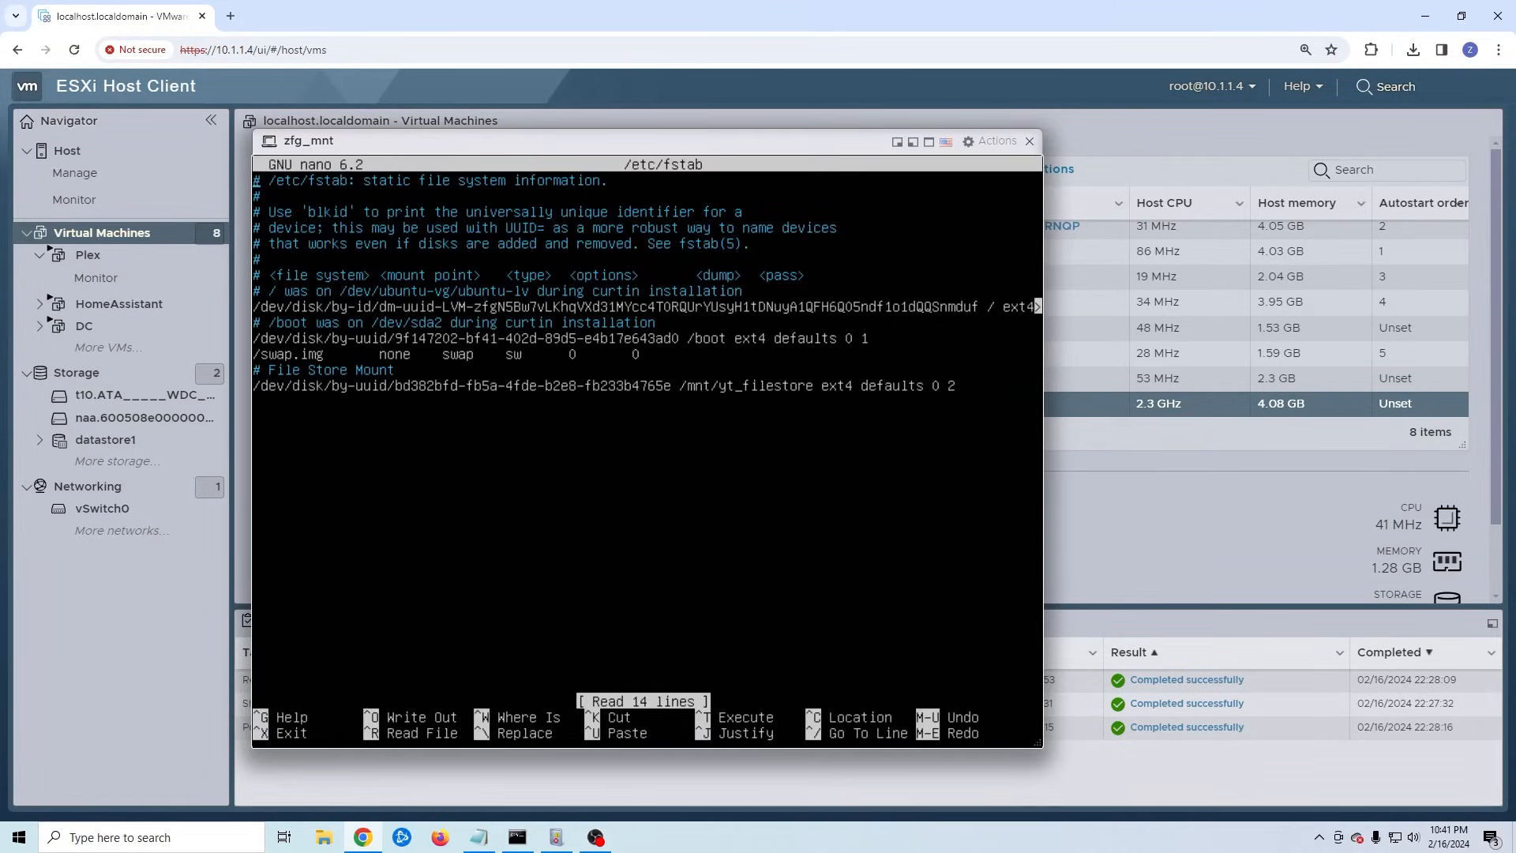
{"action": "key", "text": "Down"}
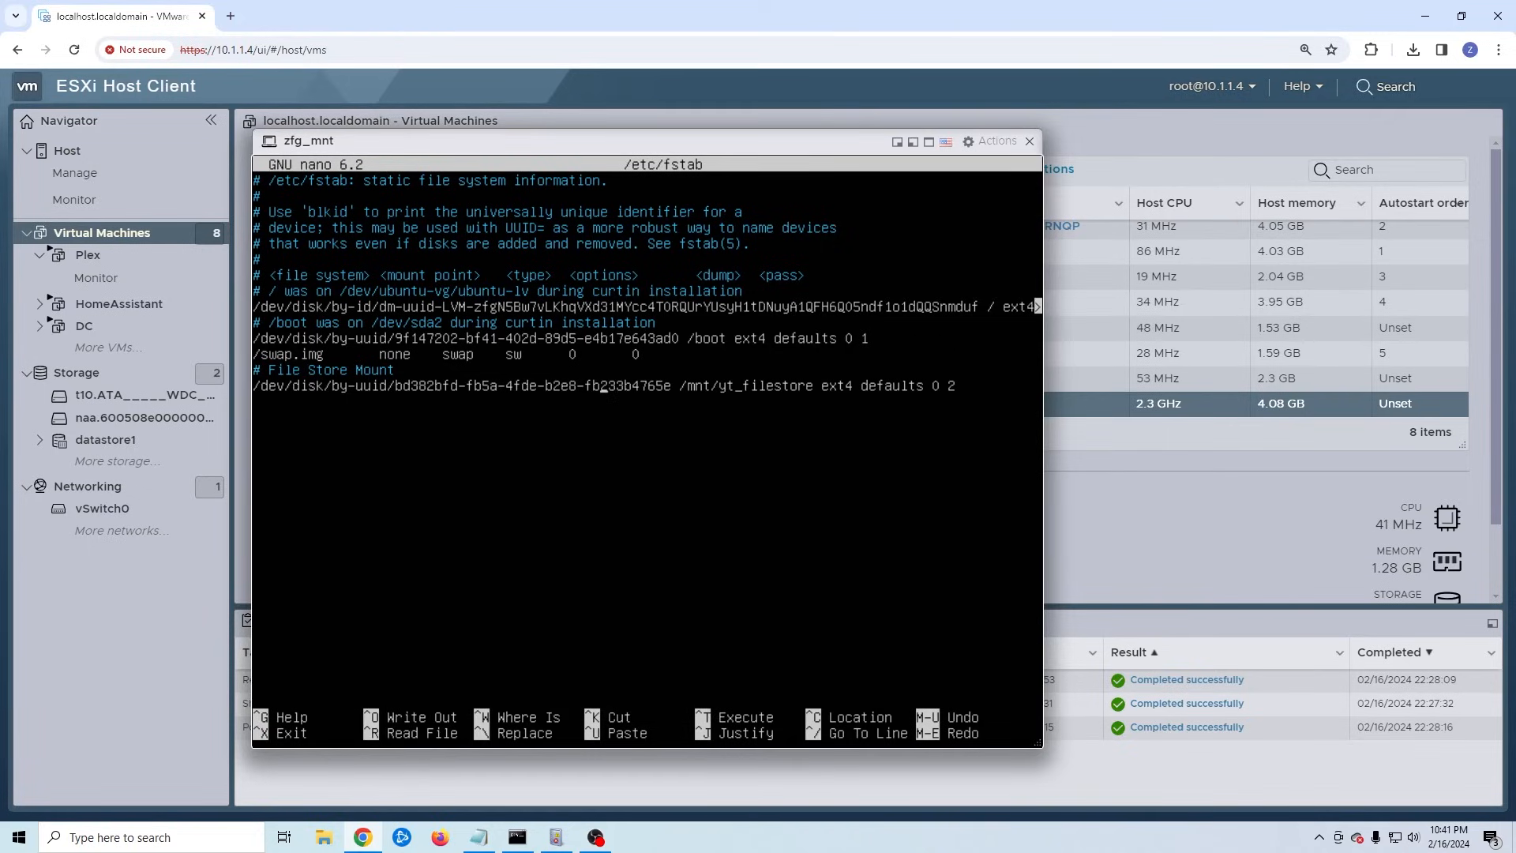
{"action": "type", "text": "8"}
{"action": "key", "text": "ctrl+x"}
{"action": "key", "text": "y"}
{"action": "key", "text": "Return"}
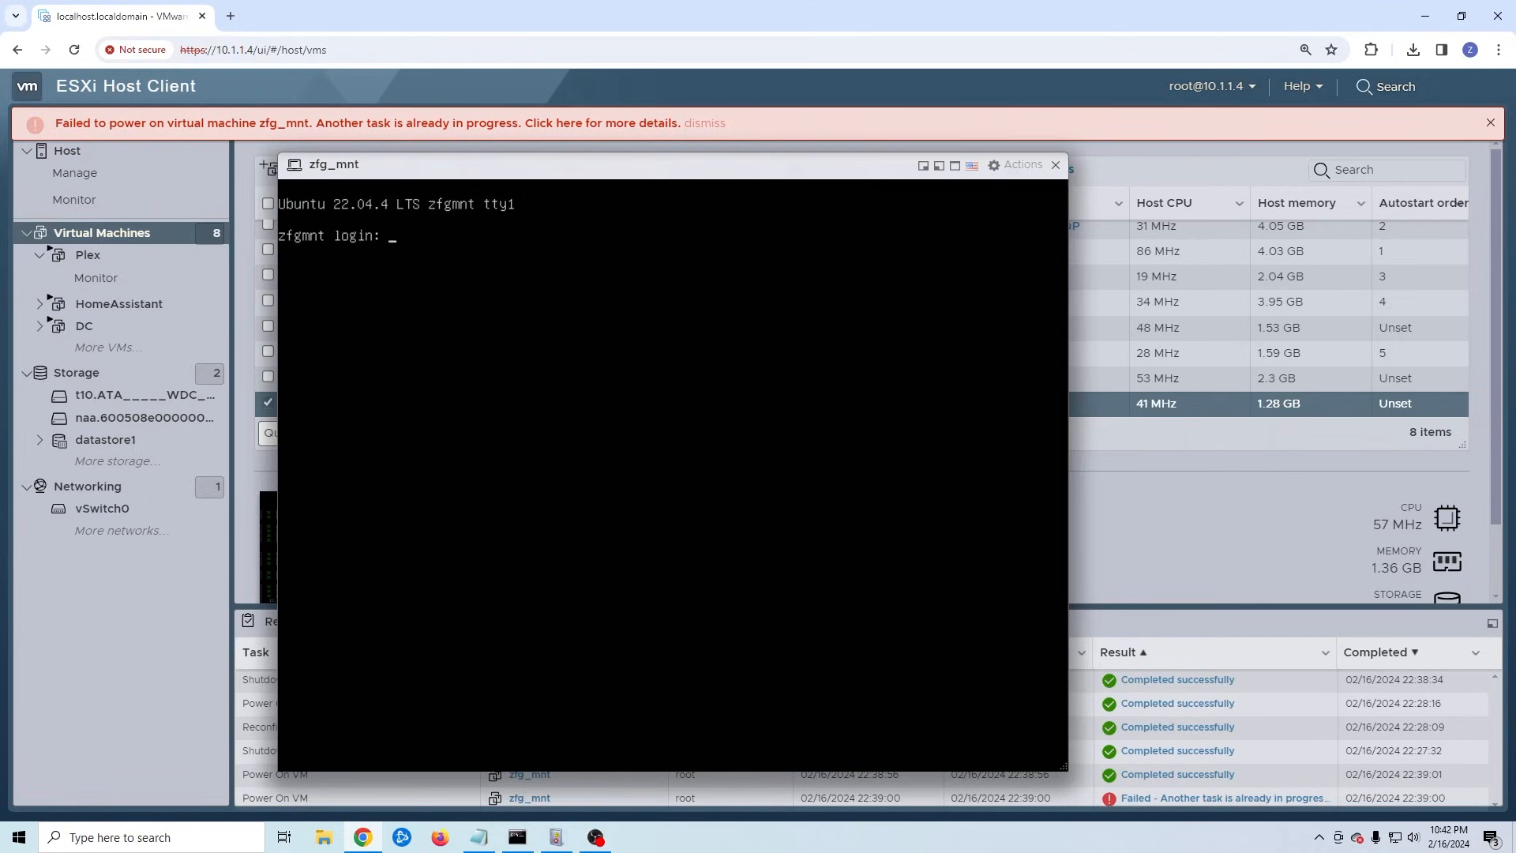
{"action": "type", "text": "zfgmnt"}
{"action": "type", "text": "_admin"}
Enter the admin username at the zfg_mnt login prompt to reach the password prompt.
{"action": "key", "text": "Return"}
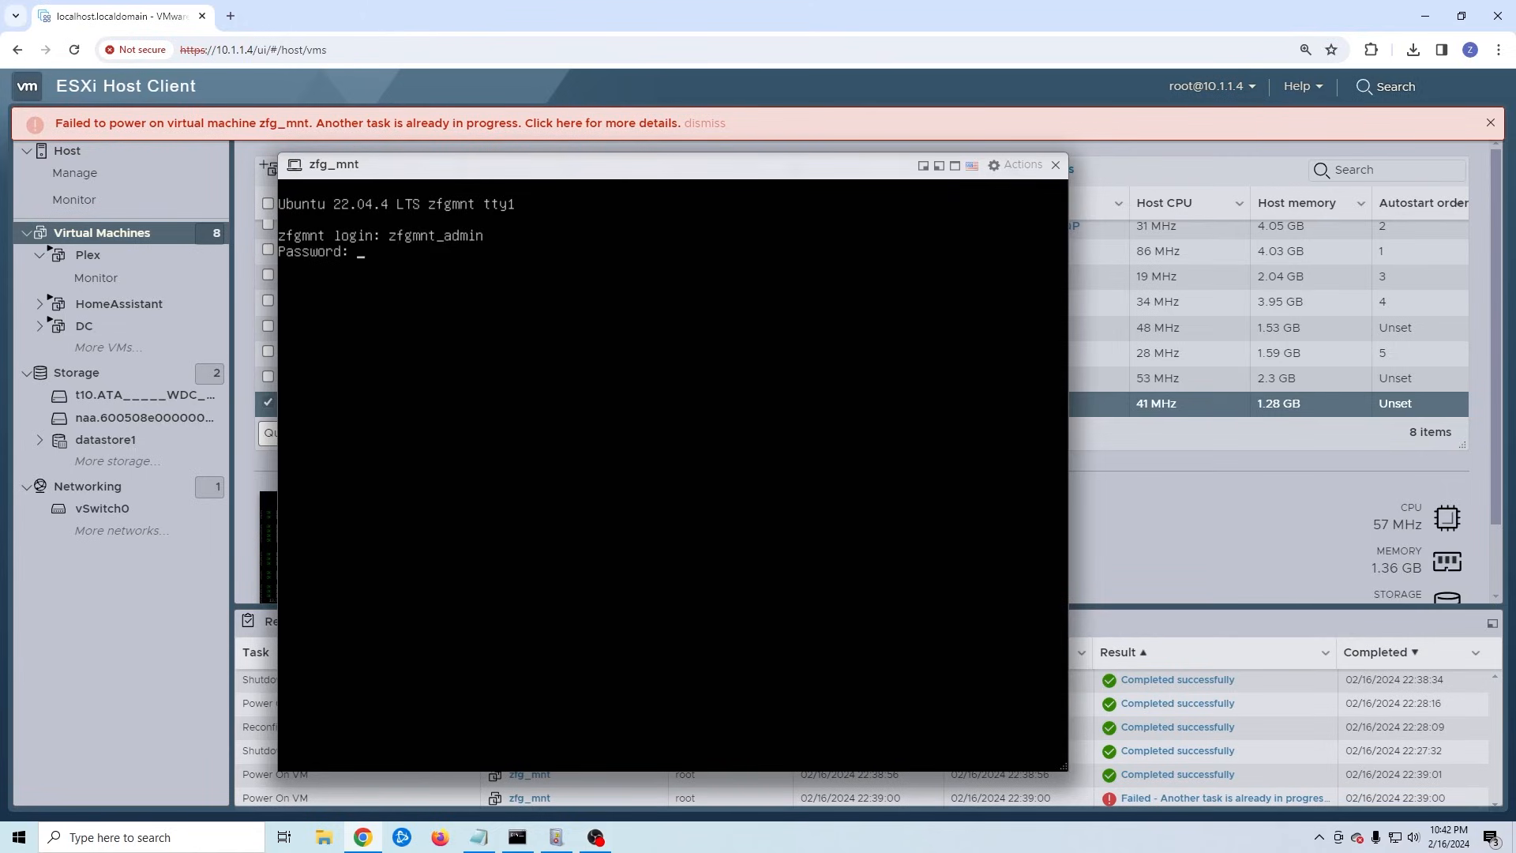